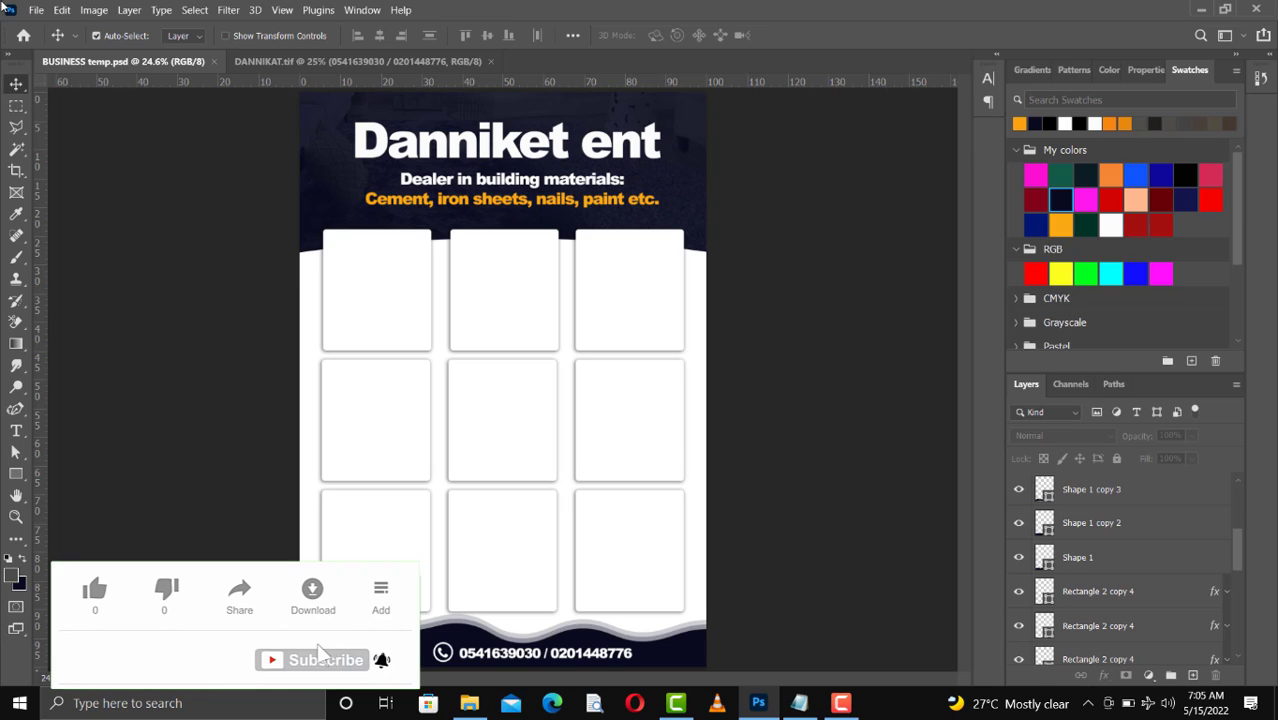
Replace the flyer's headline text with ABLE GOD, copied from the Notepad text, and commit the edit
left_click(468, 157)
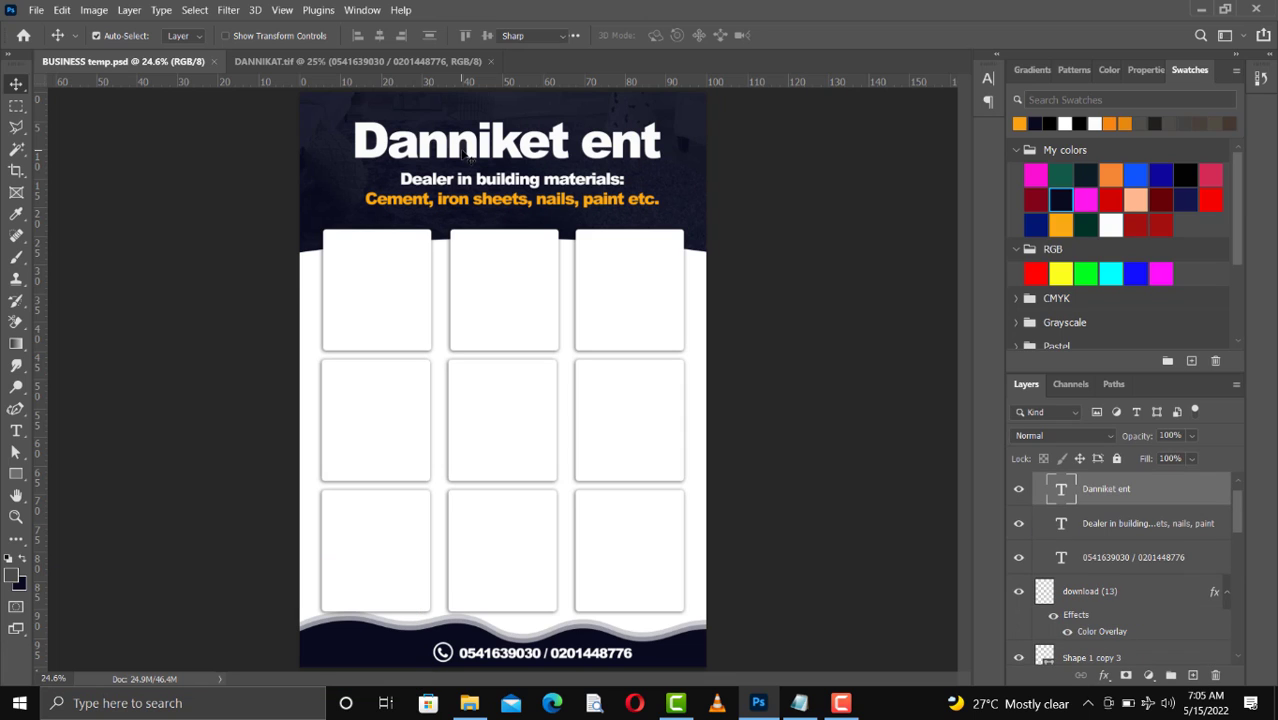
double_click(468, 157)
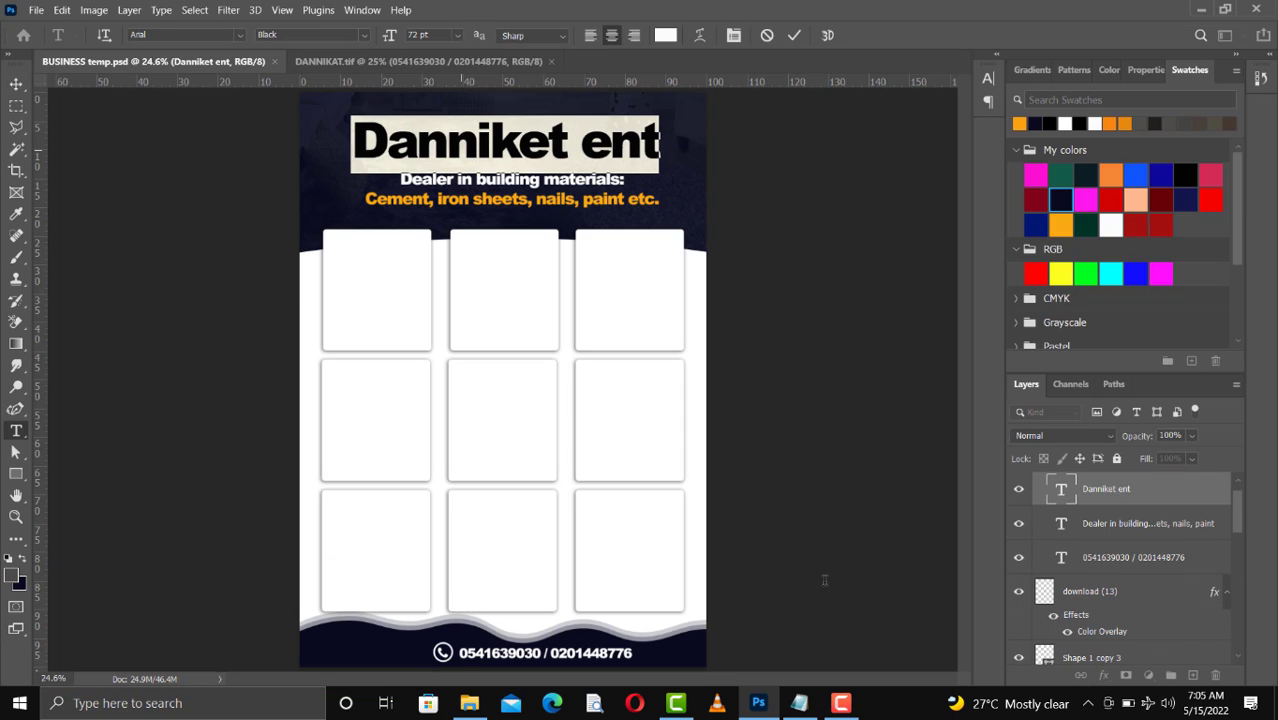
left_click(802, 706)
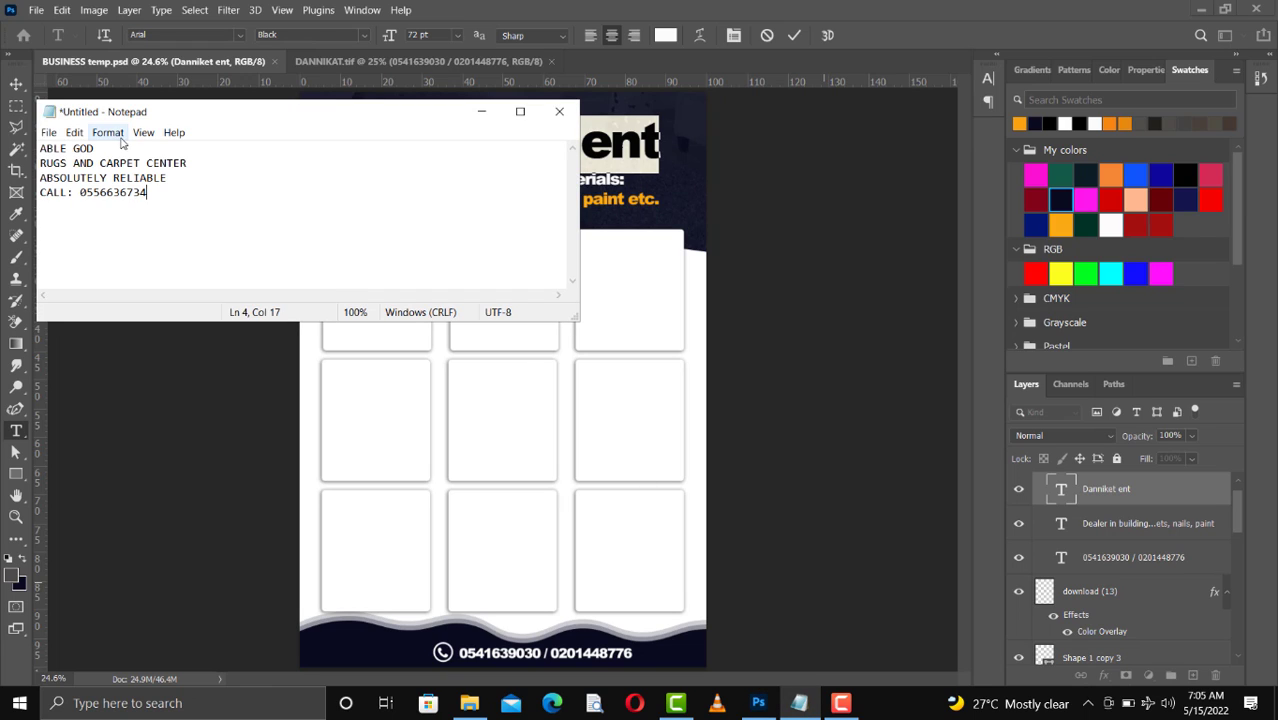
left_click_drag(114, 148, 40, 148)
key("ctrl+c")
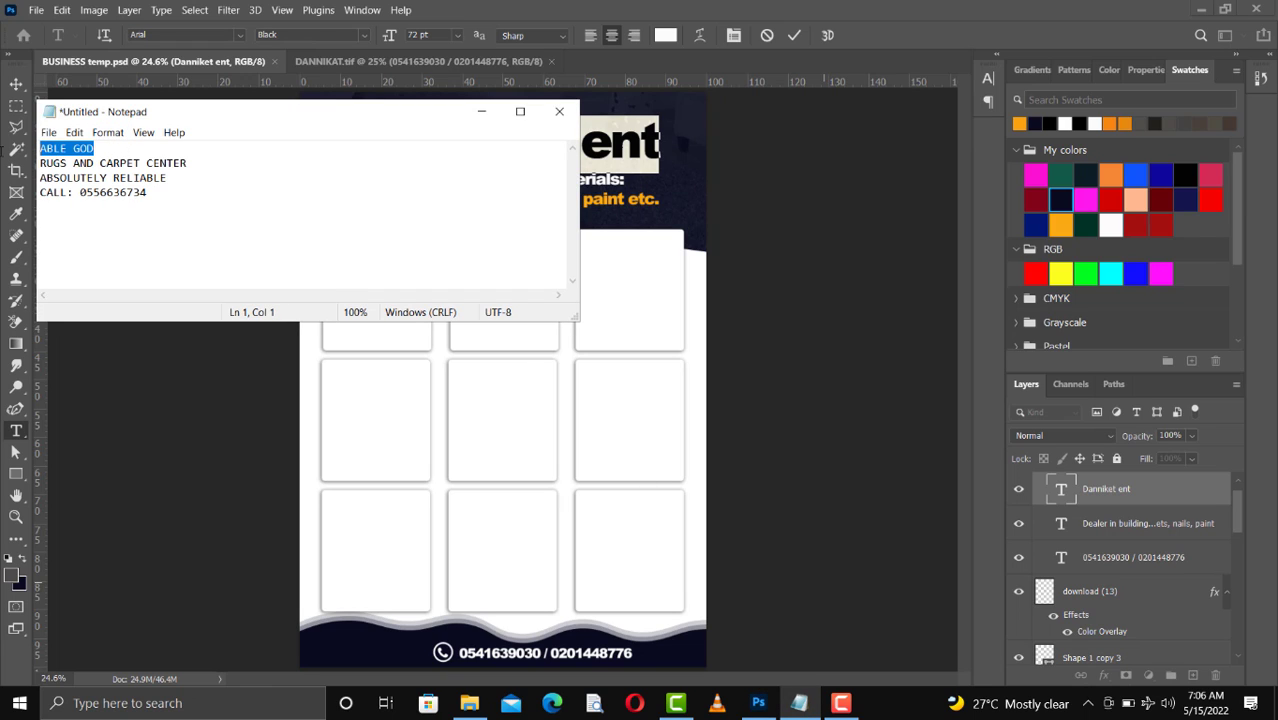
left_click(481, 112)
key("ctrl")
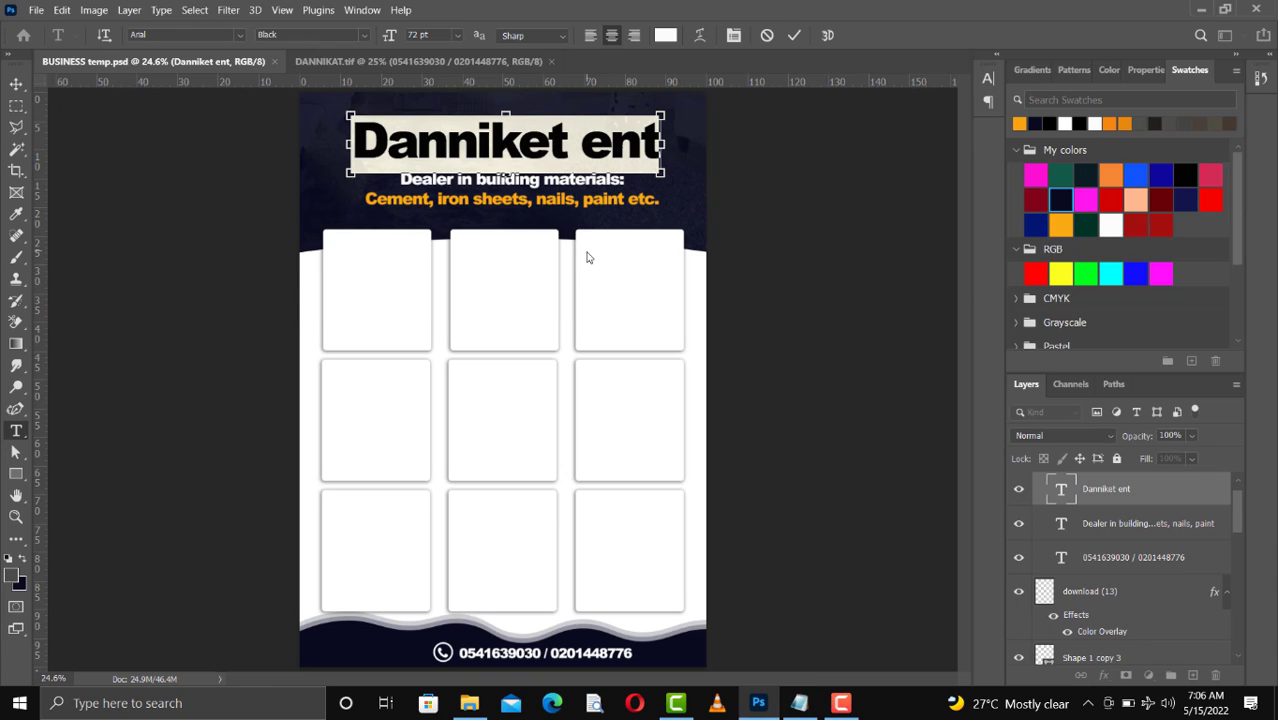
key("ctrl+v")
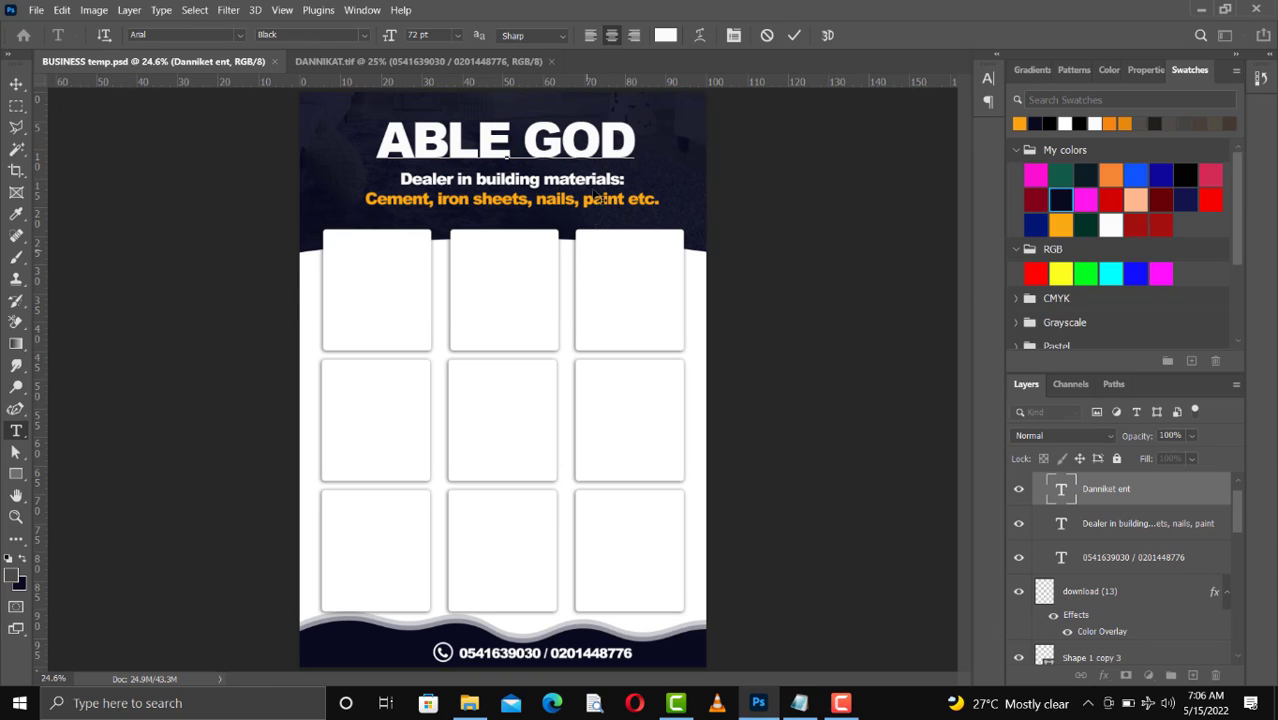
left_click(797, 36)
key("v")
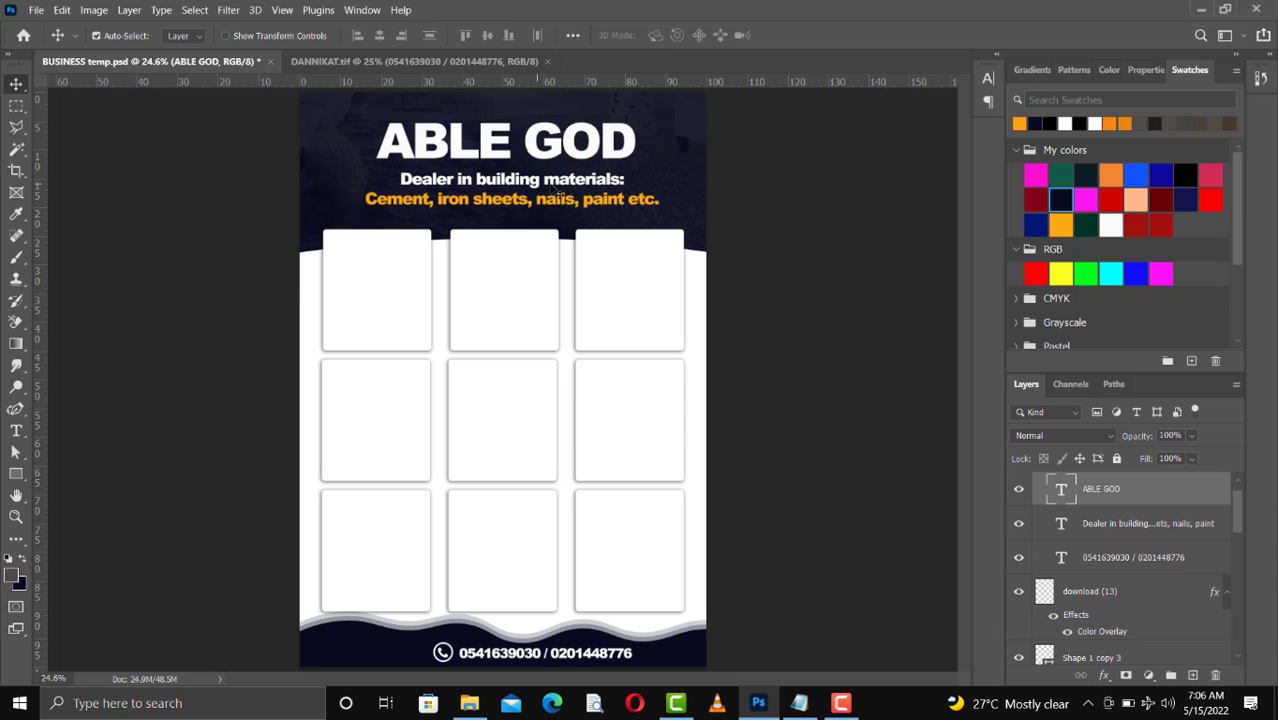
Replace the first subtitle line with RUGS AND CARPET CENTER, pasted from the Notepad text
left_click(540, 186)
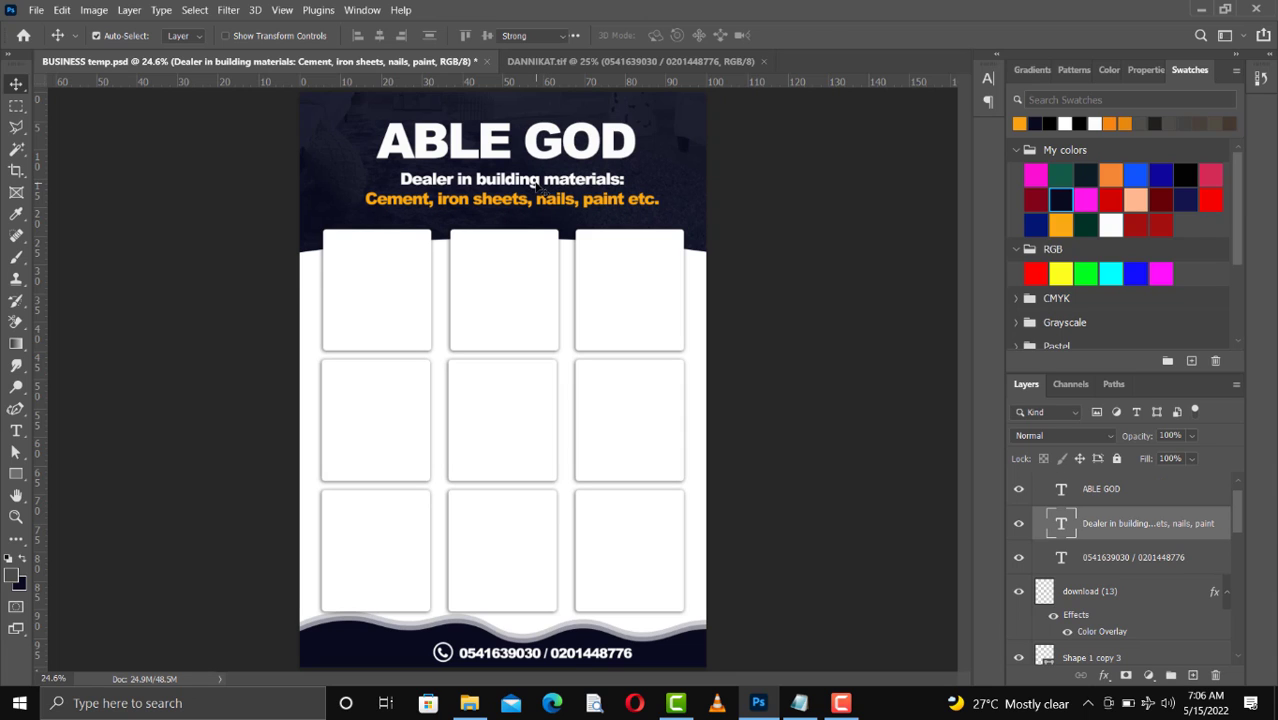
double_click(440, 186)
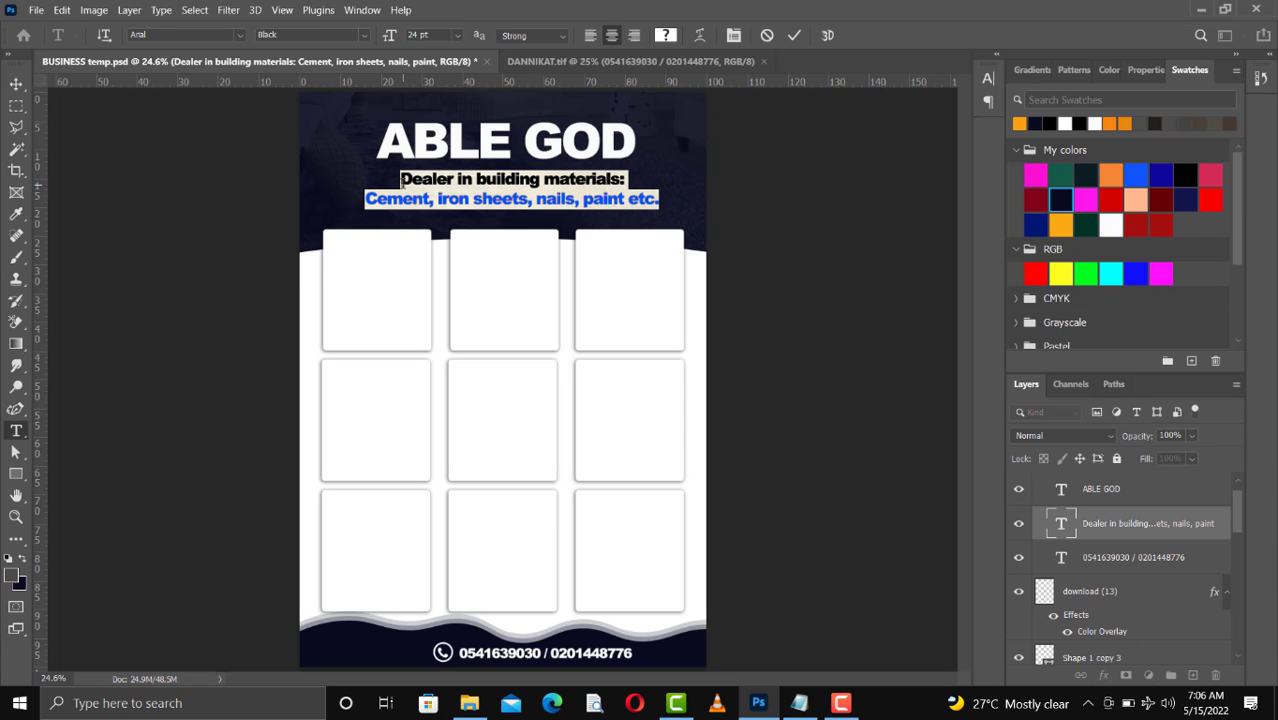
left_click_drag(400, 180, 659, 181)
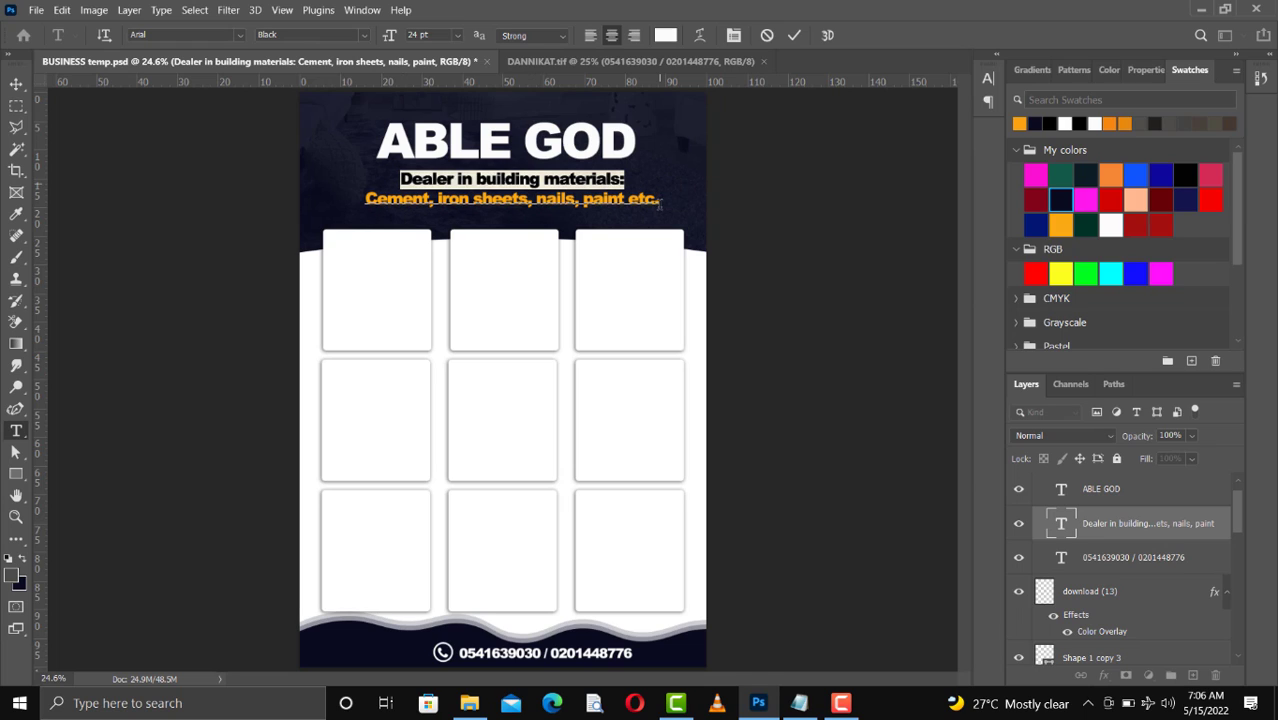
left_click(813, 705)
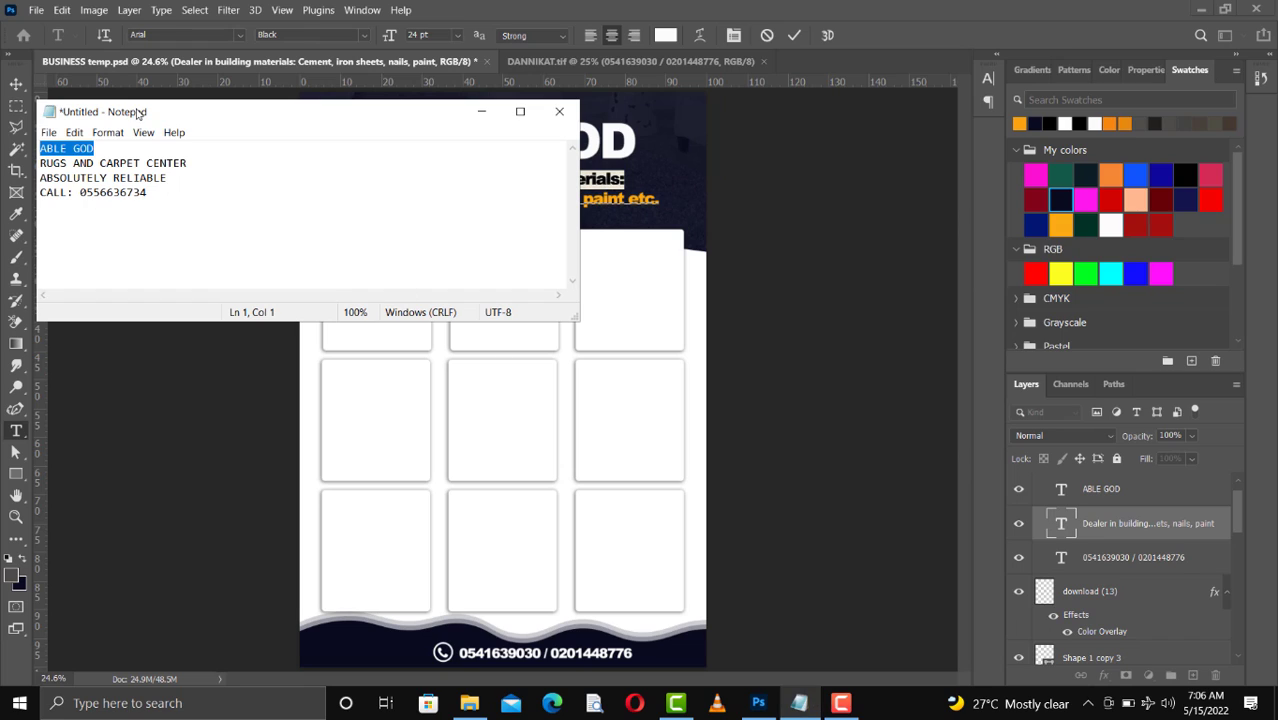
left_click(187, 162)
key("shift+Home")
key("ctrl+c")
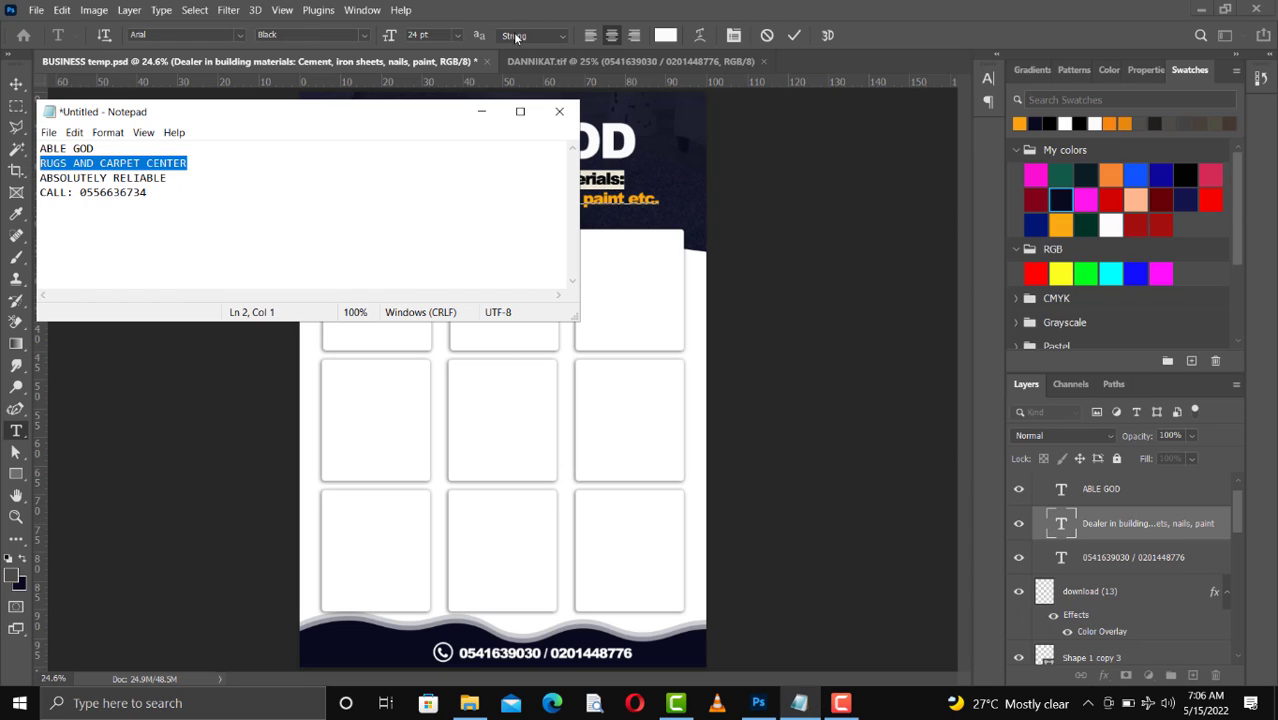
left_click(481, 111)
key("ctrl+v")
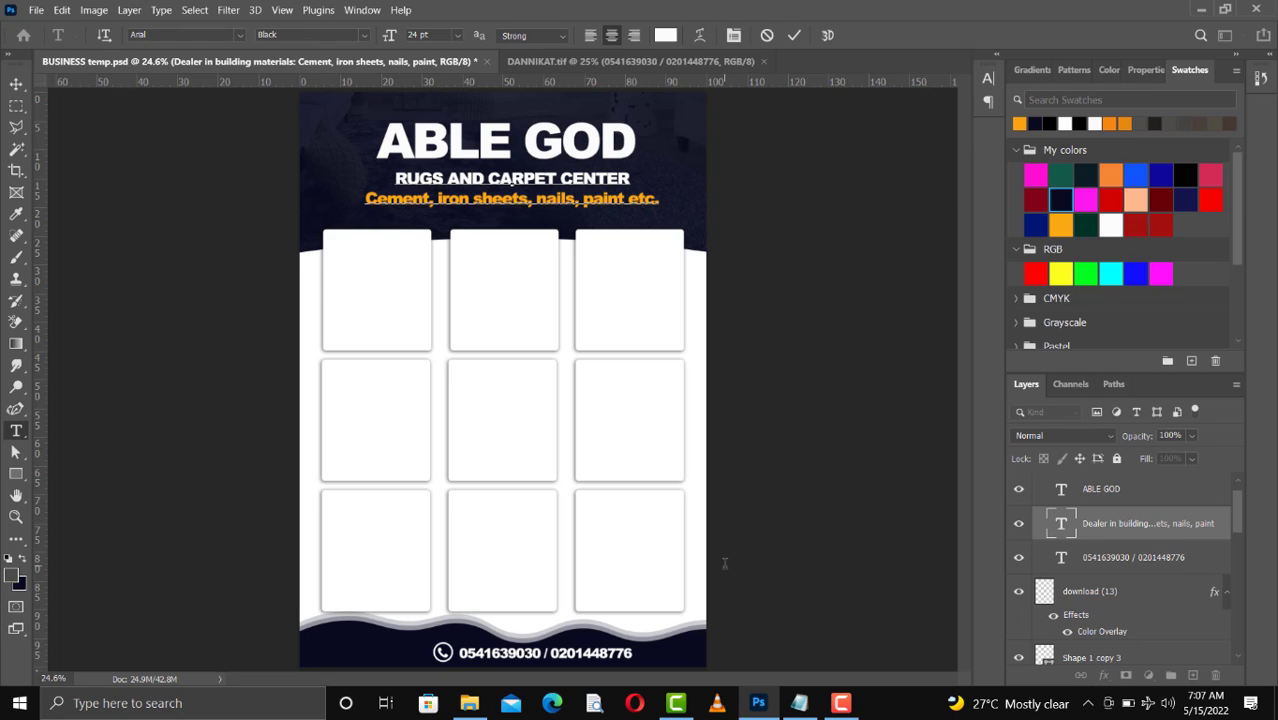
Replace the orange second subtitle line with ABSOLUTELY RELIABLE, copied from the Notepad text
left_click(799, 703)
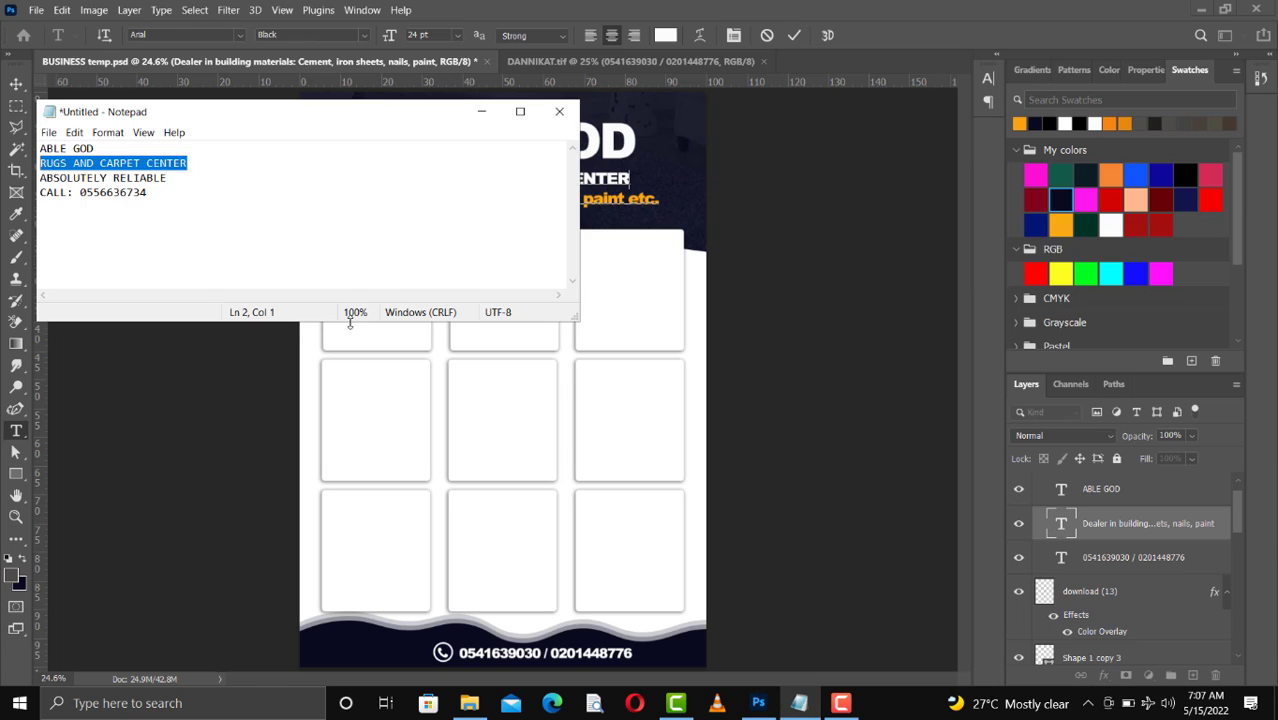
left_click_drag(167, 178, 38, 178)
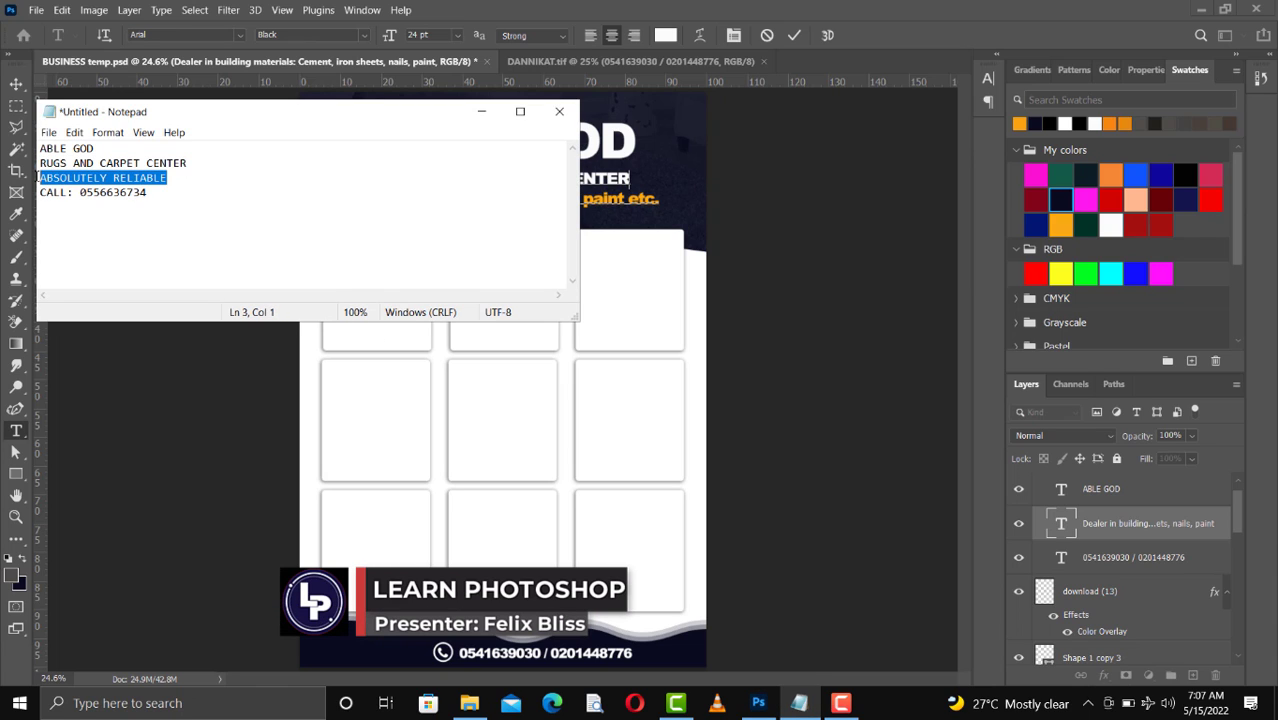
left_click(481, 111)
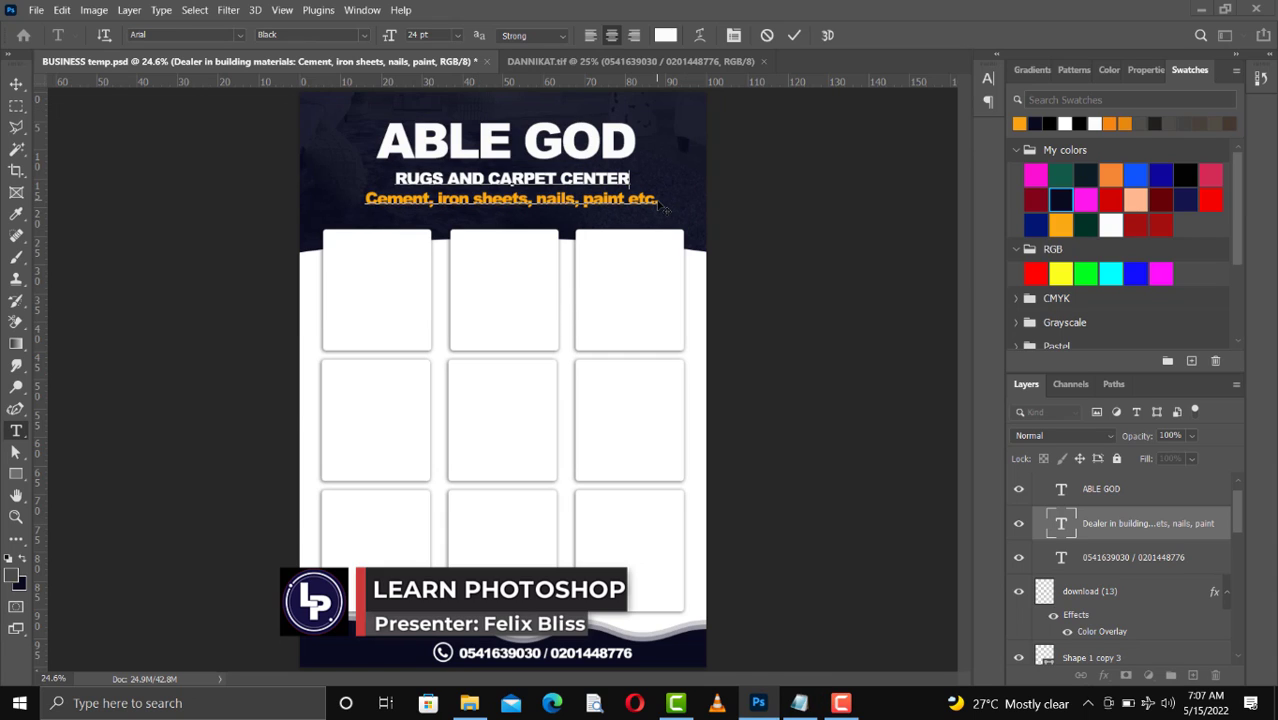
left_click_drag(658, 199, 364, 198)
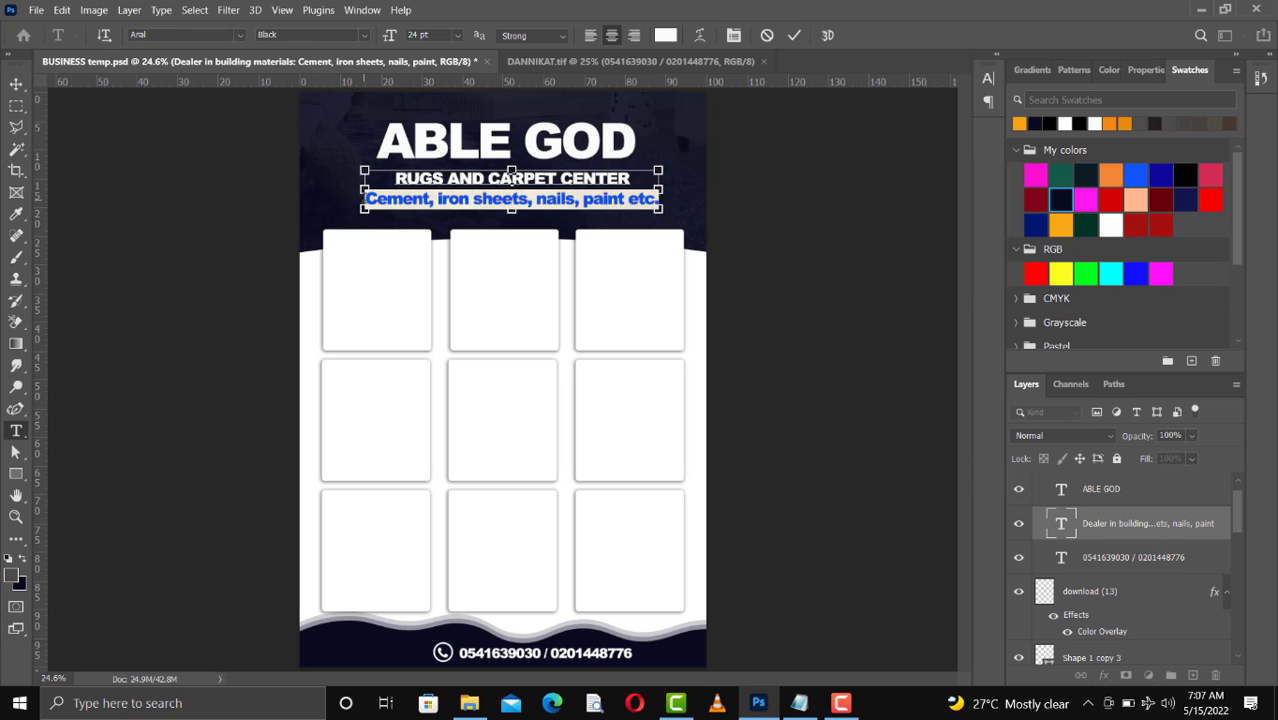
key("ctrl+v")
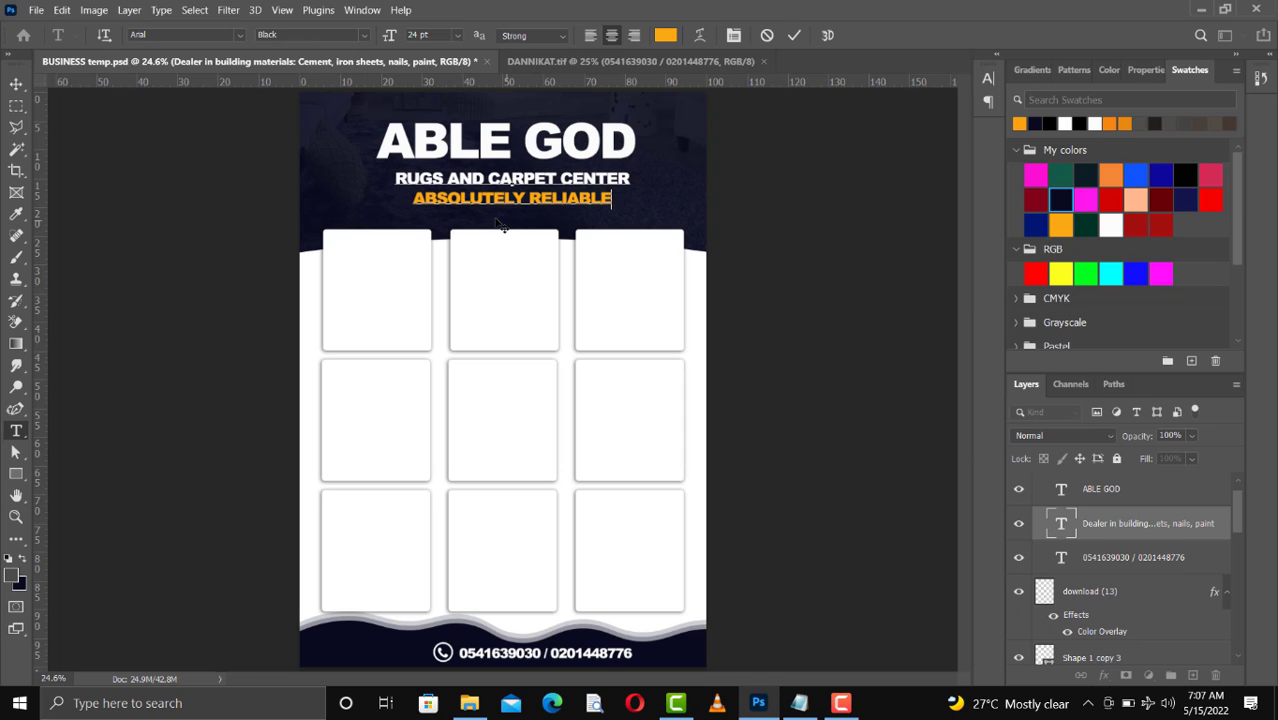
Wrap the ABSOLUTELY RELIABLE line in parentheses and commit the text edit
left_click(414, 199)
type("(")
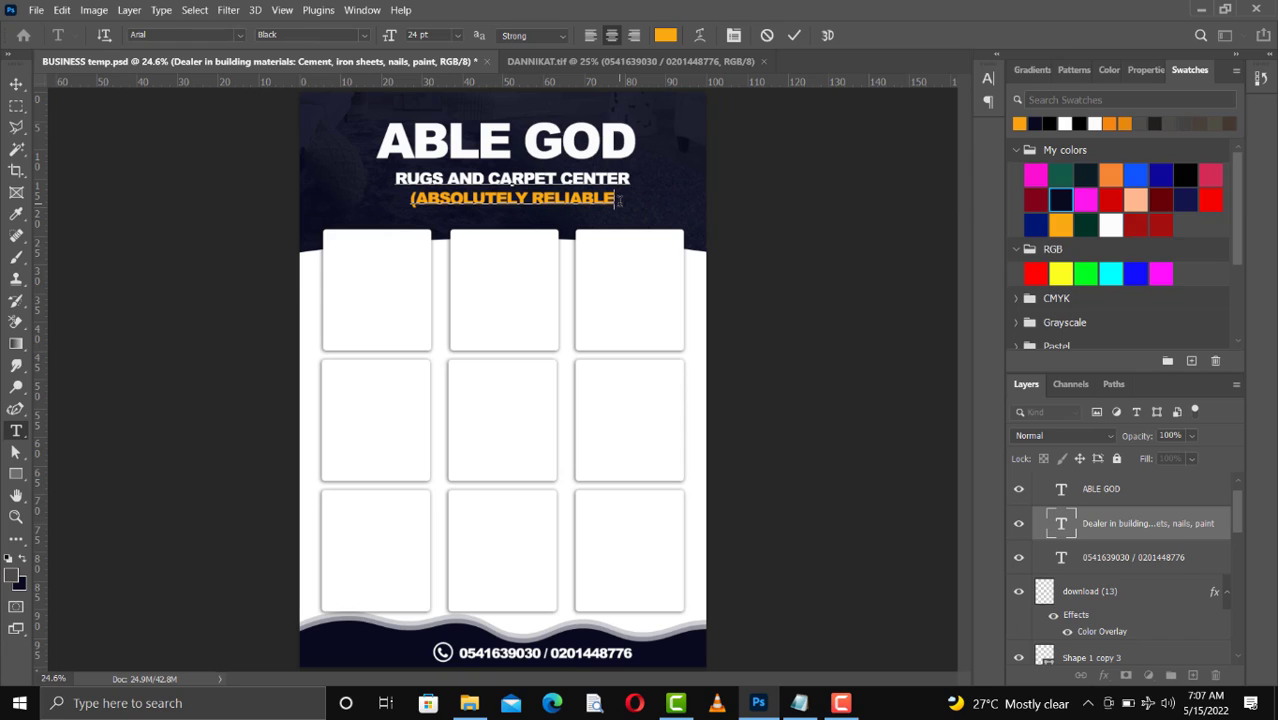
type(")")
left_click(791, 41)
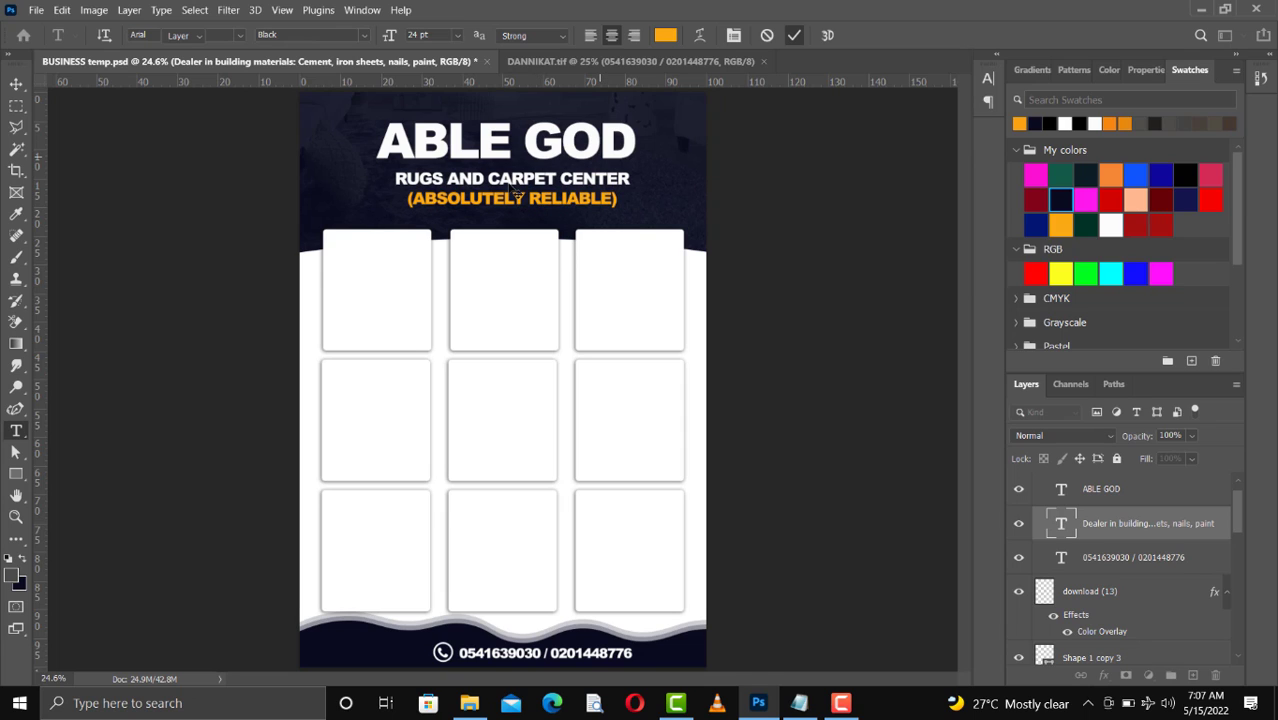
key("v")
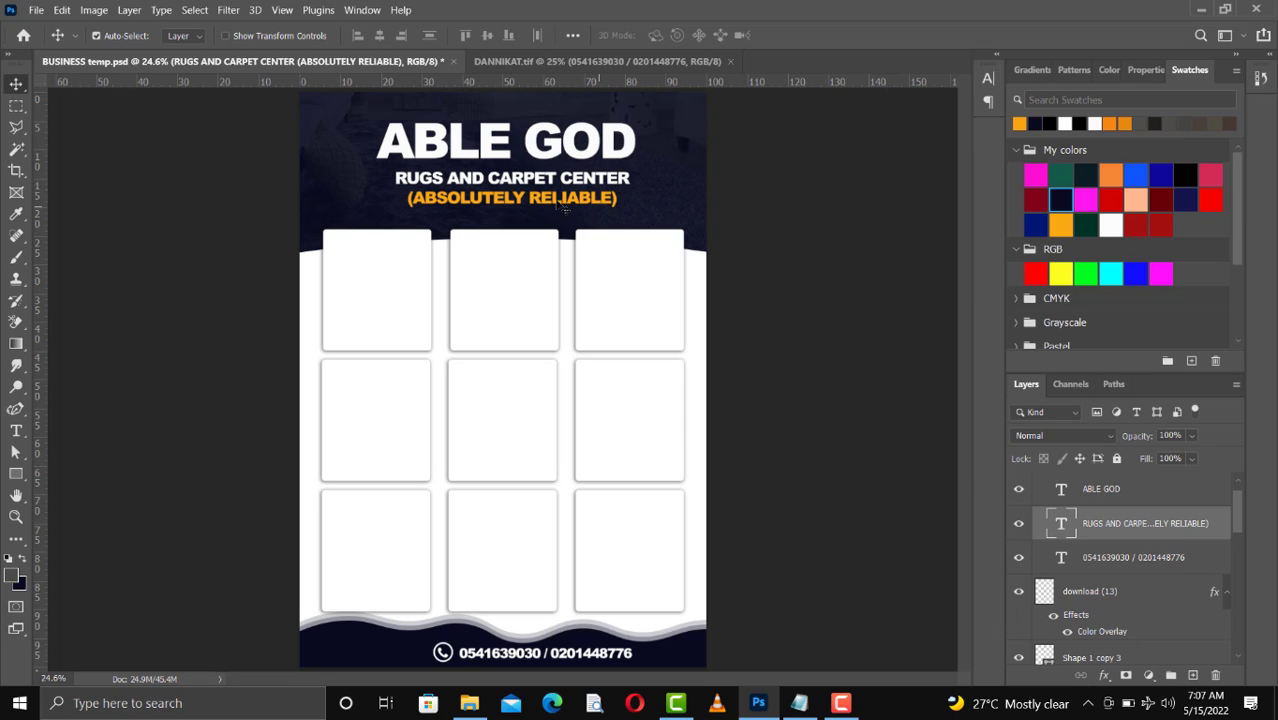
Set the subtitle text block's leading to 40 pt in the character properties
left_click(1147, 70)
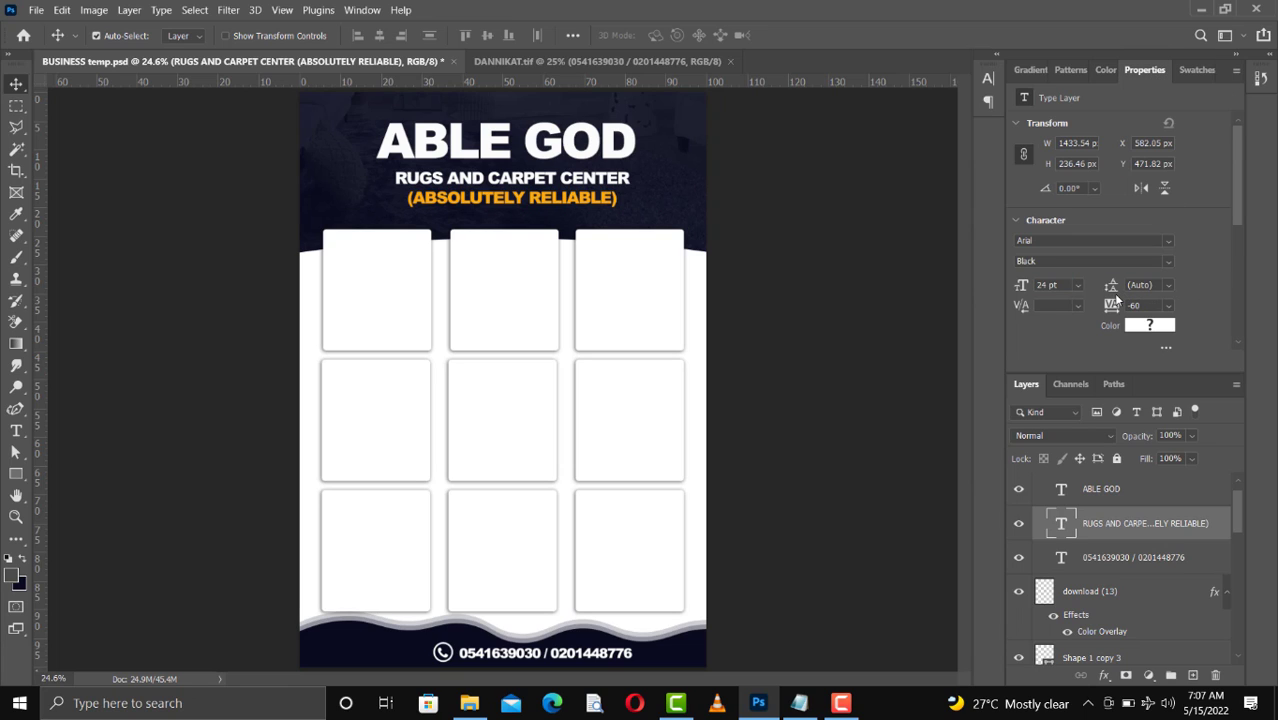
left_click_drag(1111, 288, 1118, 290)
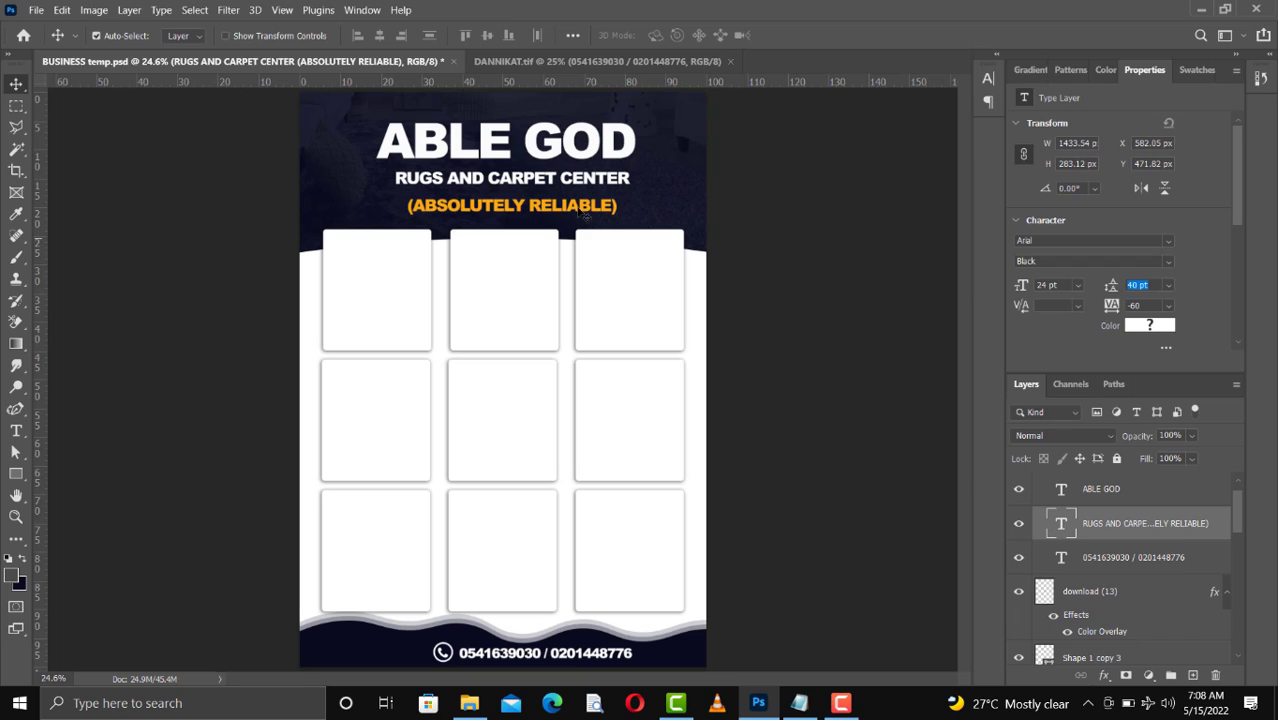
Nudge the subtitle text block slightly up and left to sit neatly under the headline
left_click(536, 183)
key("shift+Up")
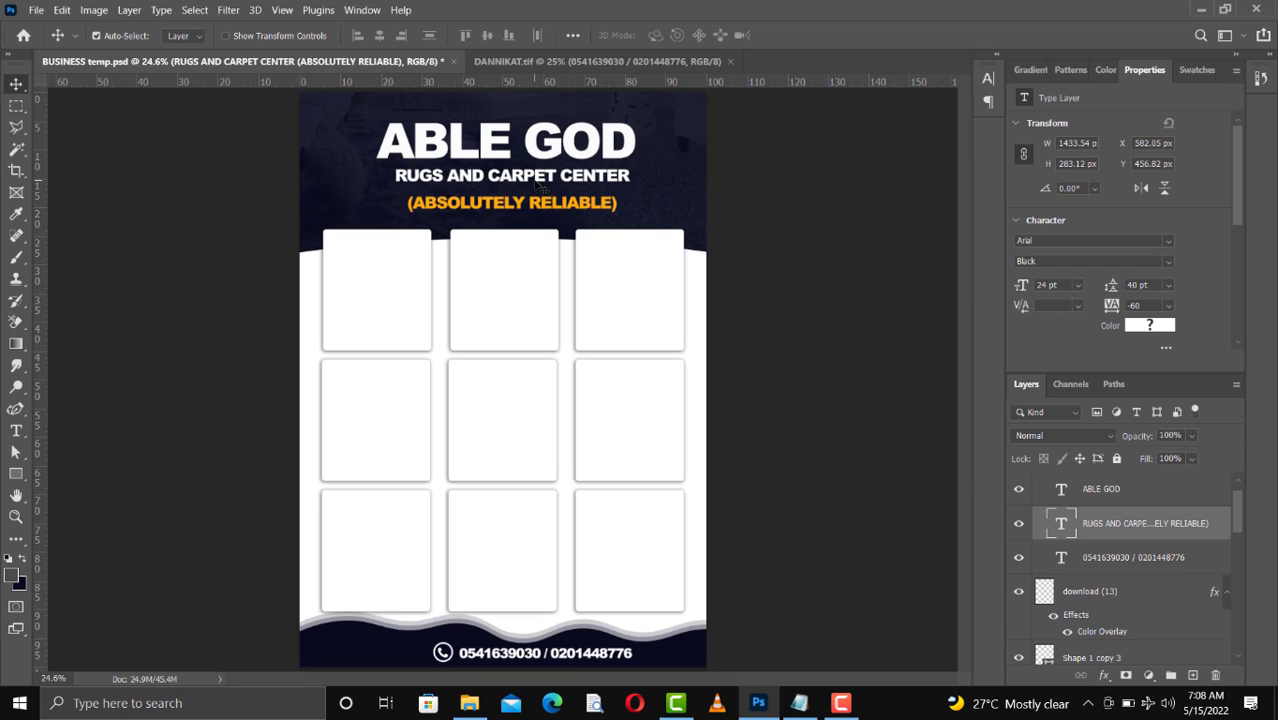
key("Left")
key("Left")
key("Up")
key("Up")
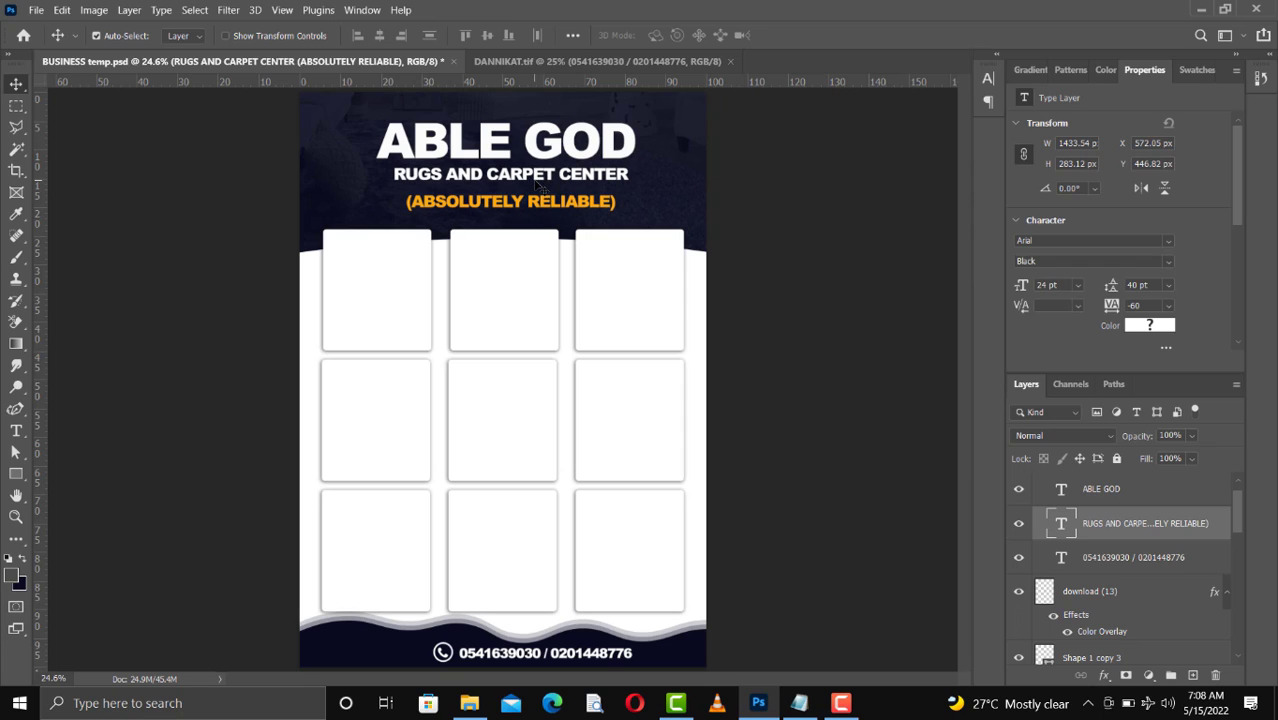
key("Left")
key("Left")
key("Left")
key("Left")
key("Left")
key("Down")
key("Down")
key("Down")
key("Down")
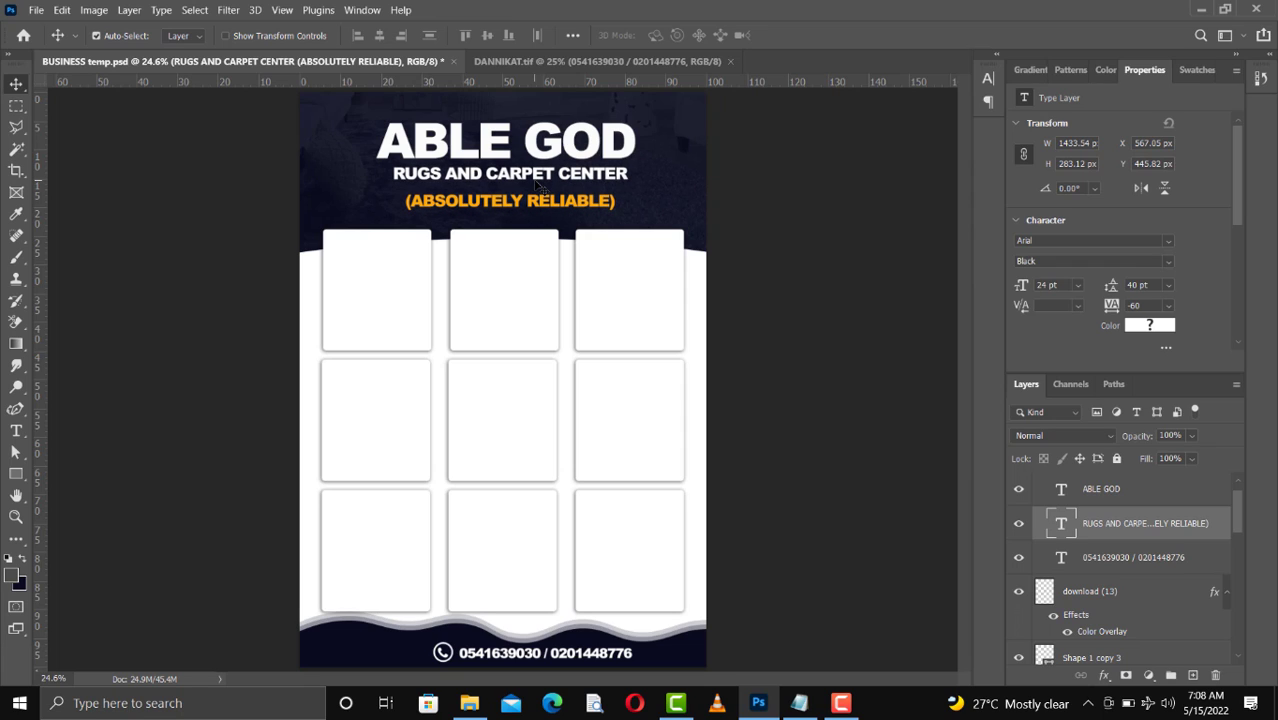
key("Left")
key("Left")
key("Left")
key("Left")
key("Left")
key("Right")
key("Right")
key("Right")
key("Right")
key("Down")
key("Down")
key("Down")
key("Down")
key("Down")
key("Down")
key("Down")
key("Down")
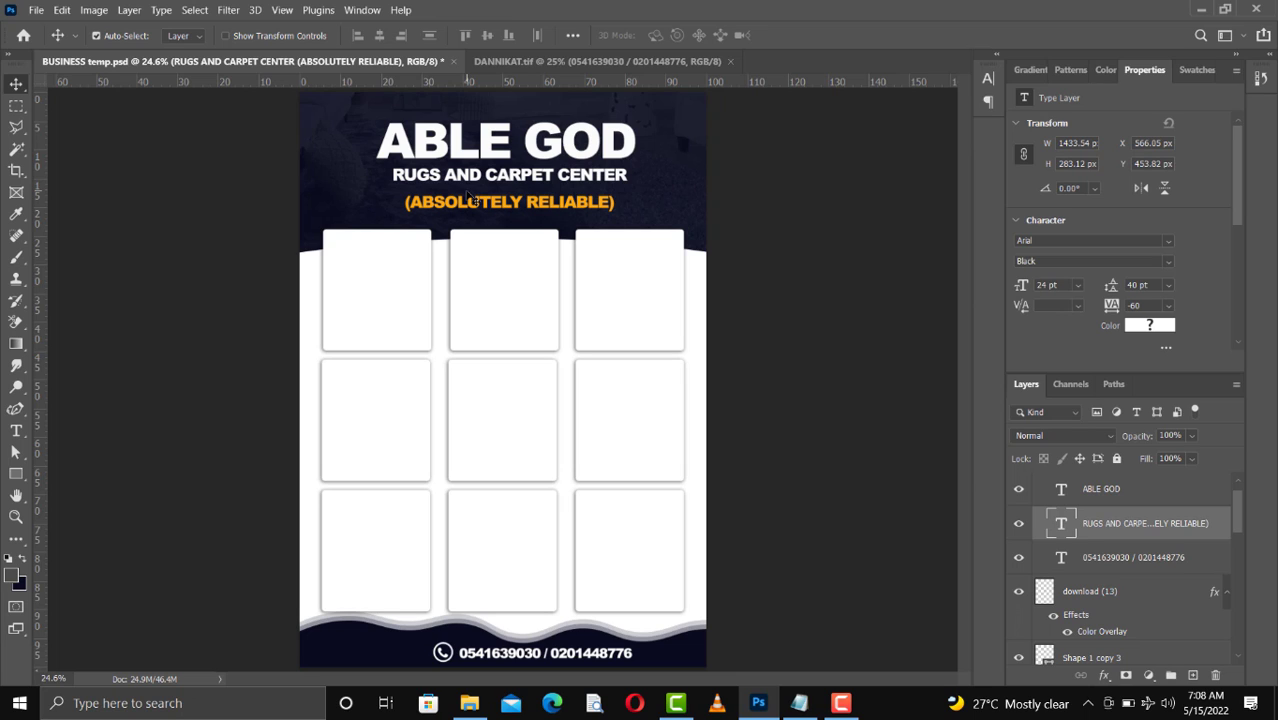
Set the opacity of both rug photo layers behind the header to 20%
left_click(345, 178)
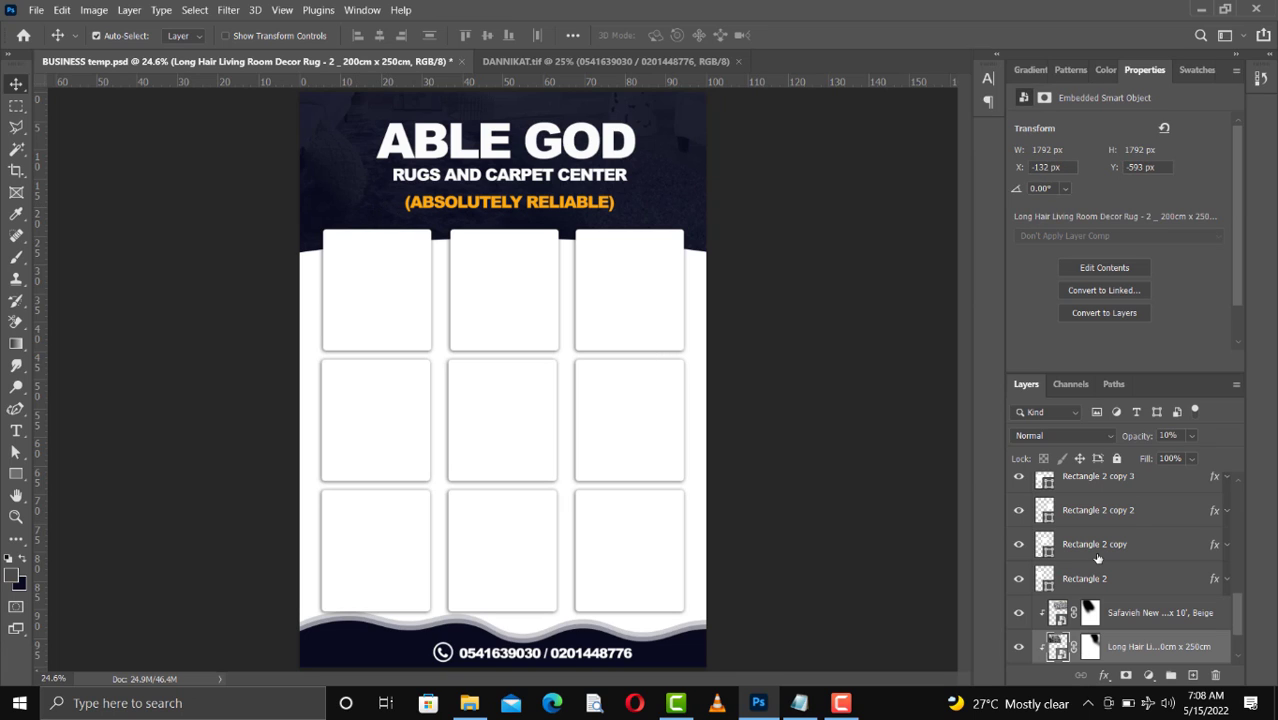
key("0")
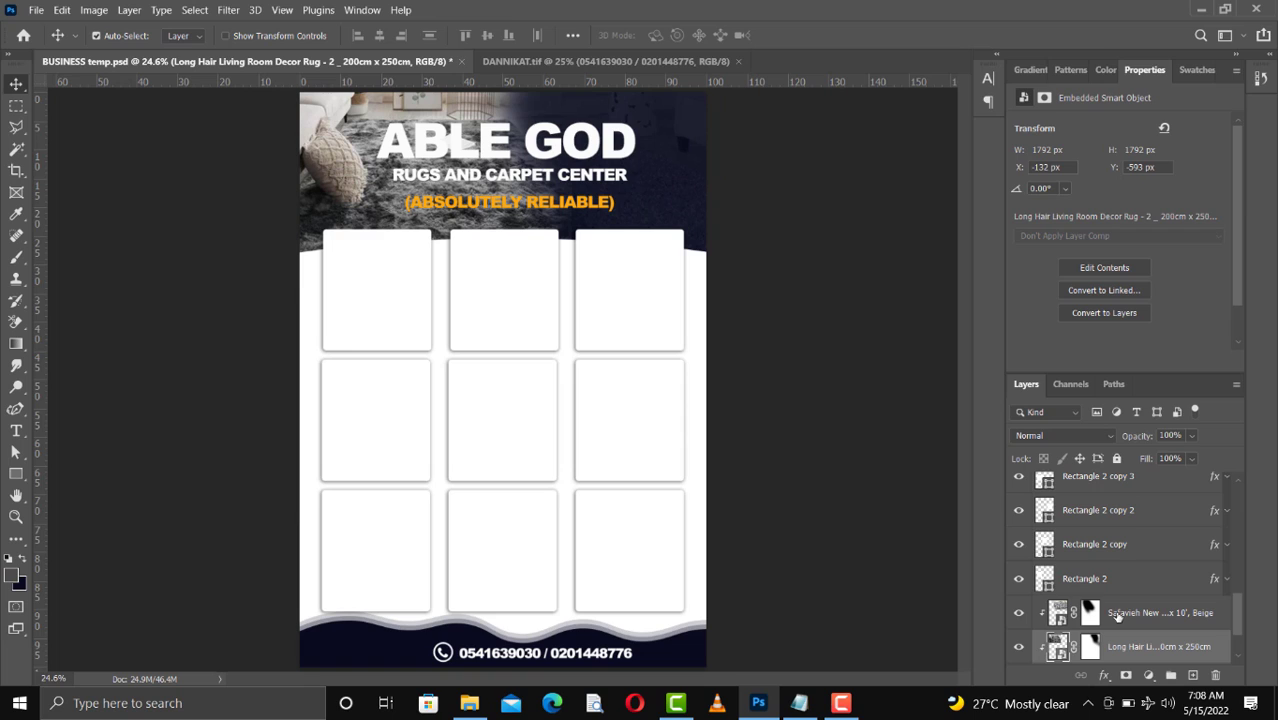
left_click(1118, 614)
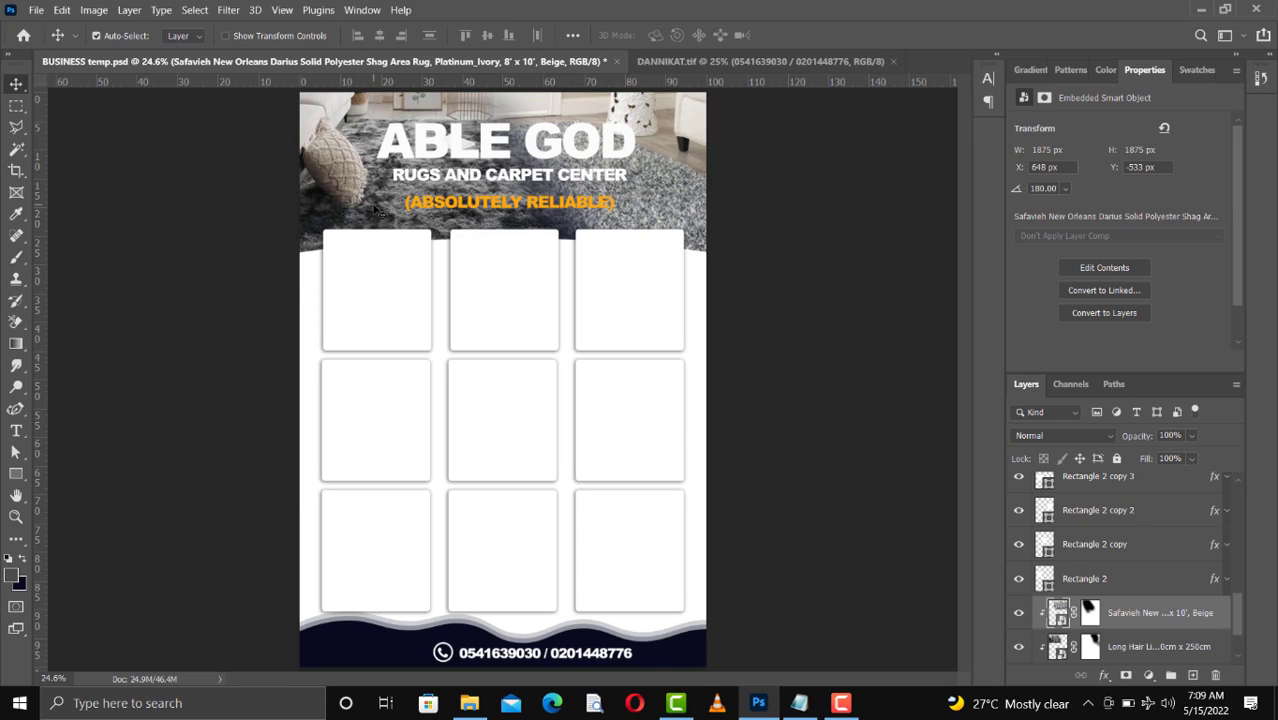
key("alt+bracketleft")
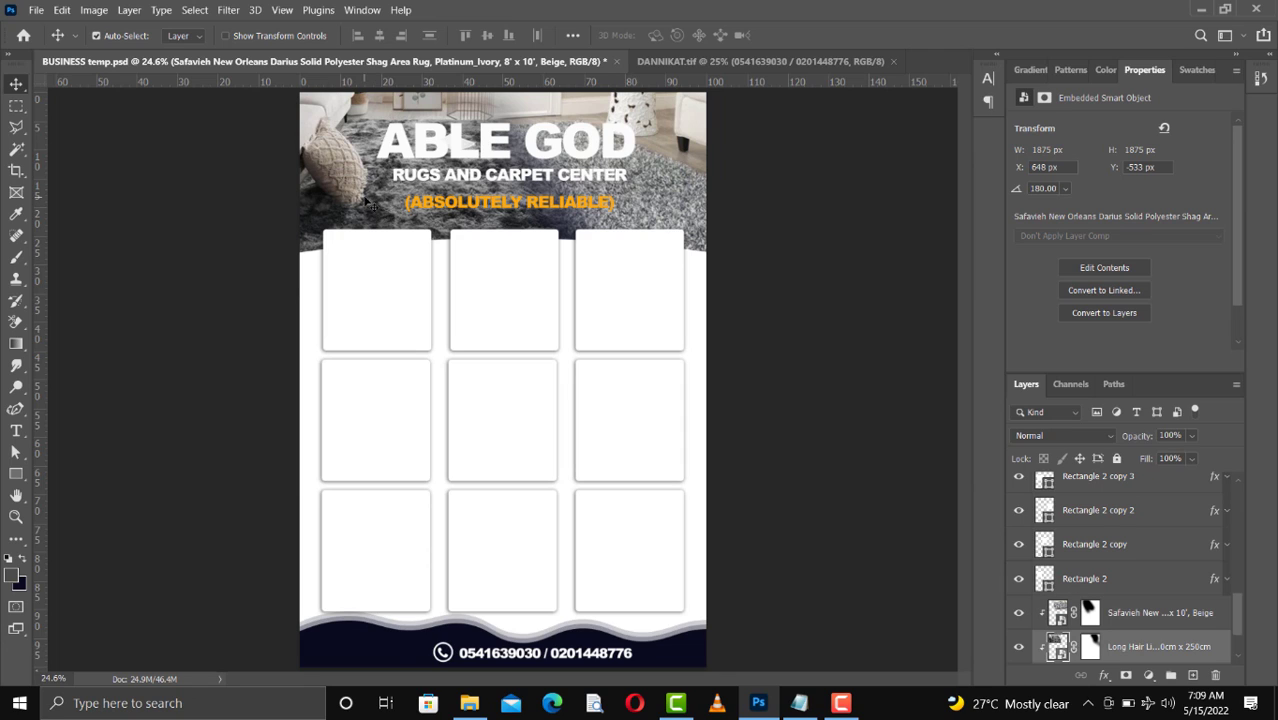
key("2")
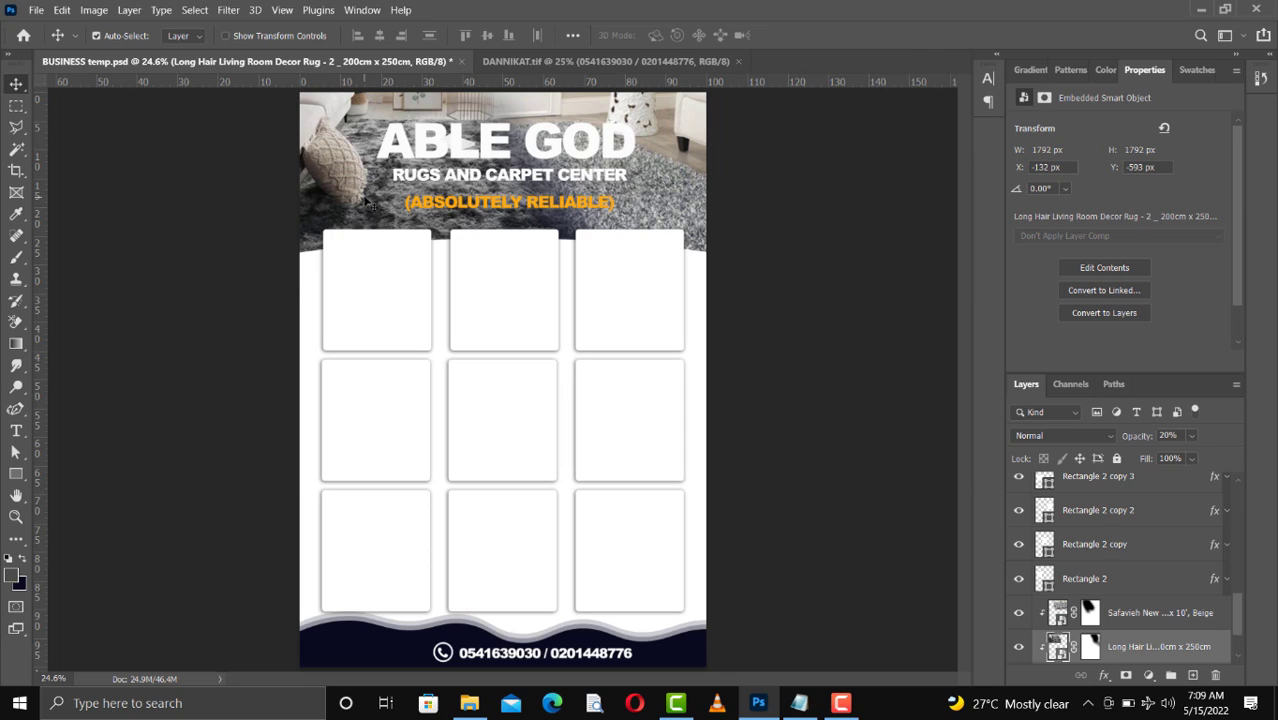
key("alt+bracketright")
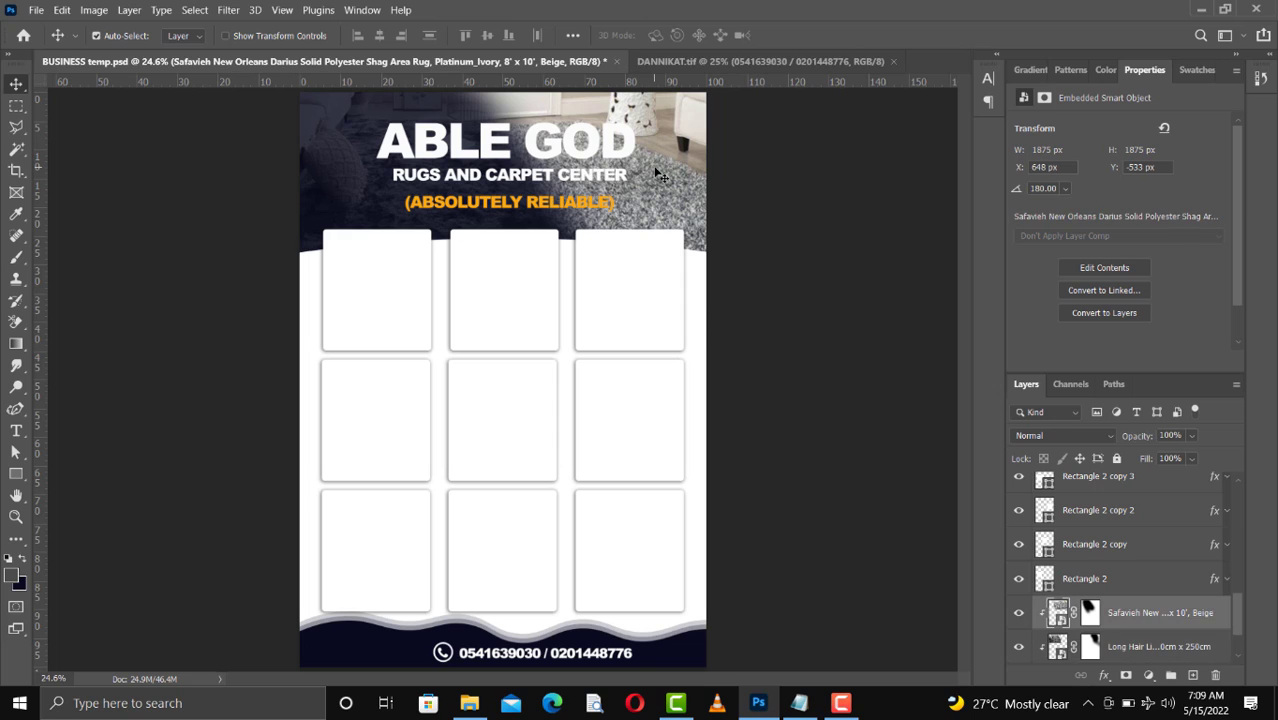
key("2")
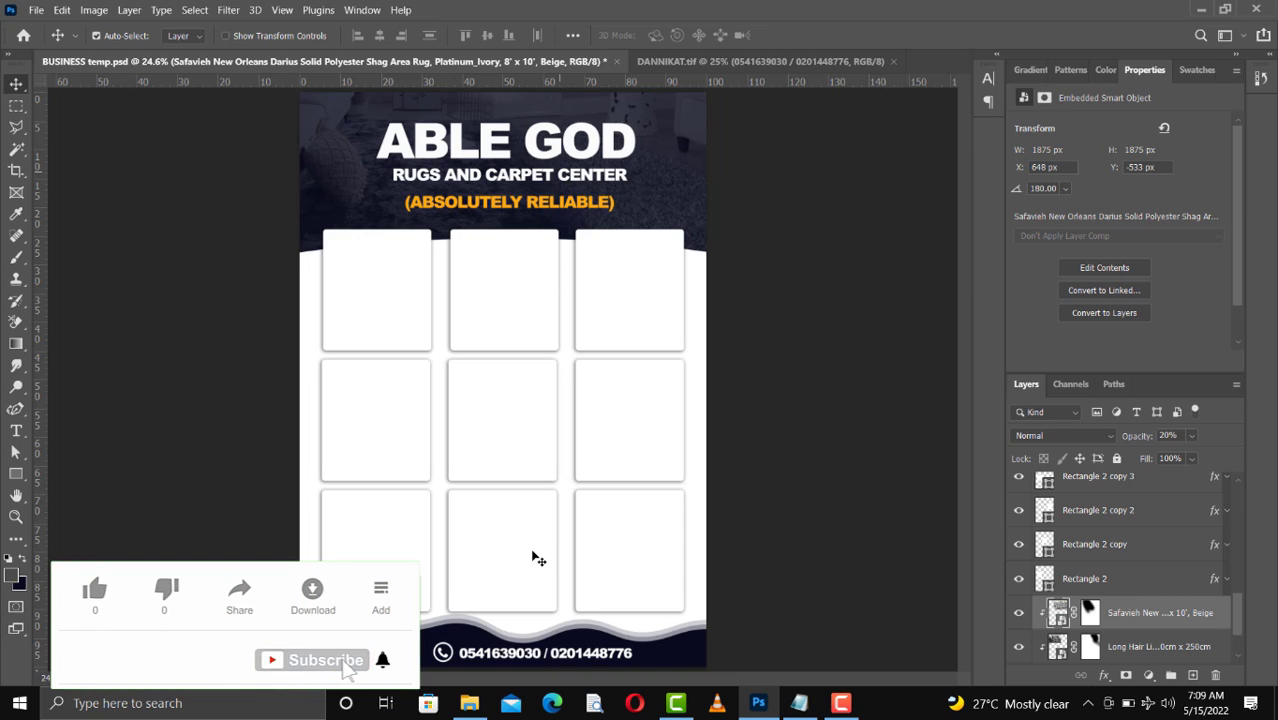
left_click(516, 656)
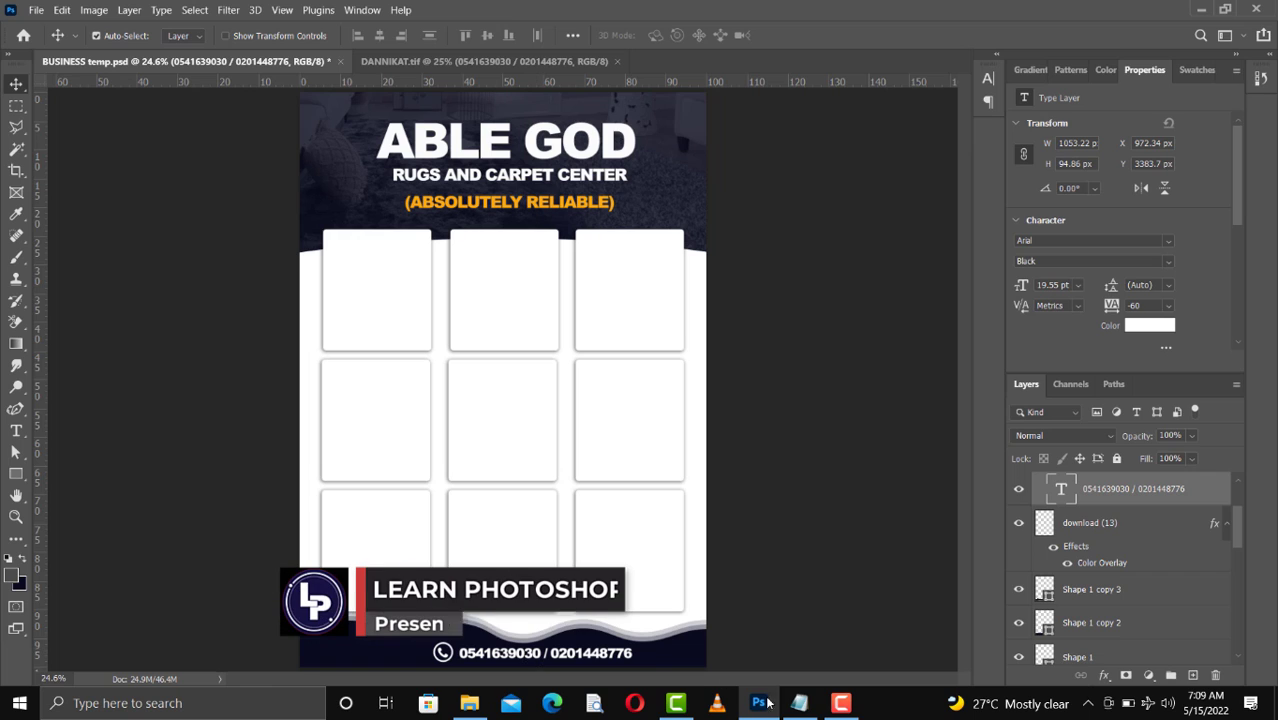
left_click(799, 703)
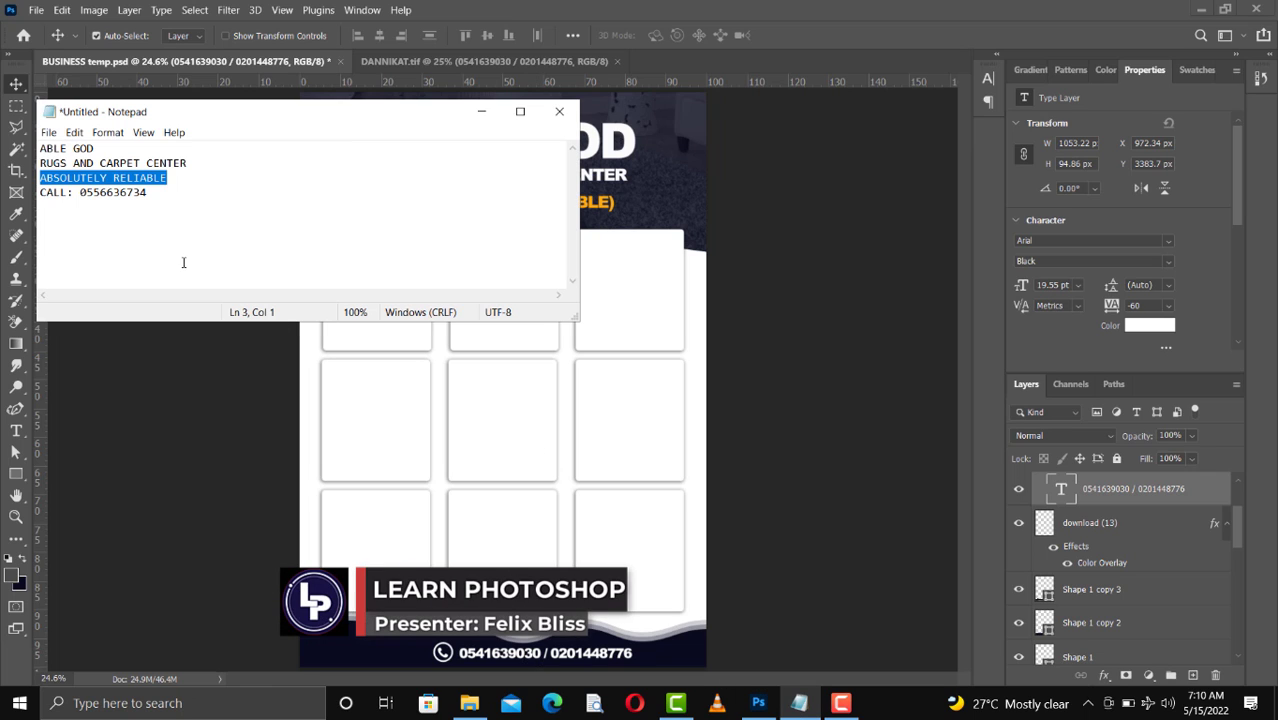
left_click(146, 194)
left_click_drag(146, 194, 81, 197)
key("ctrl+c")
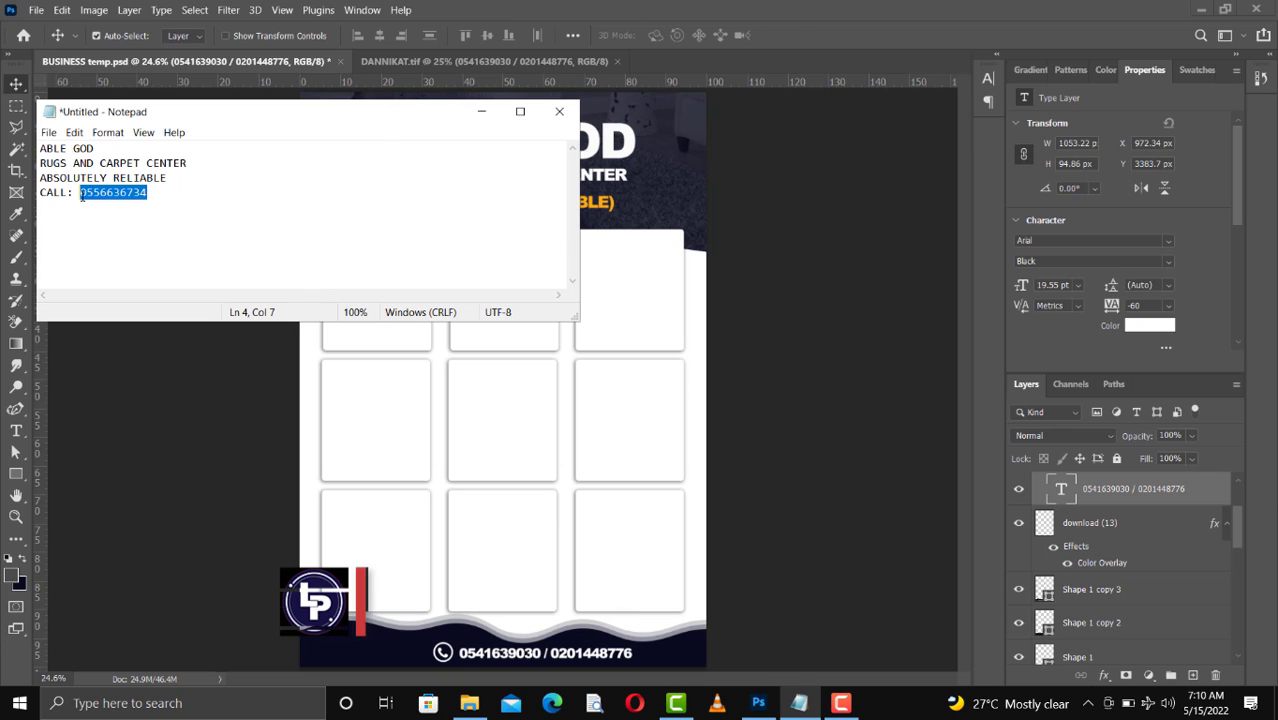
double_click(562, 660)
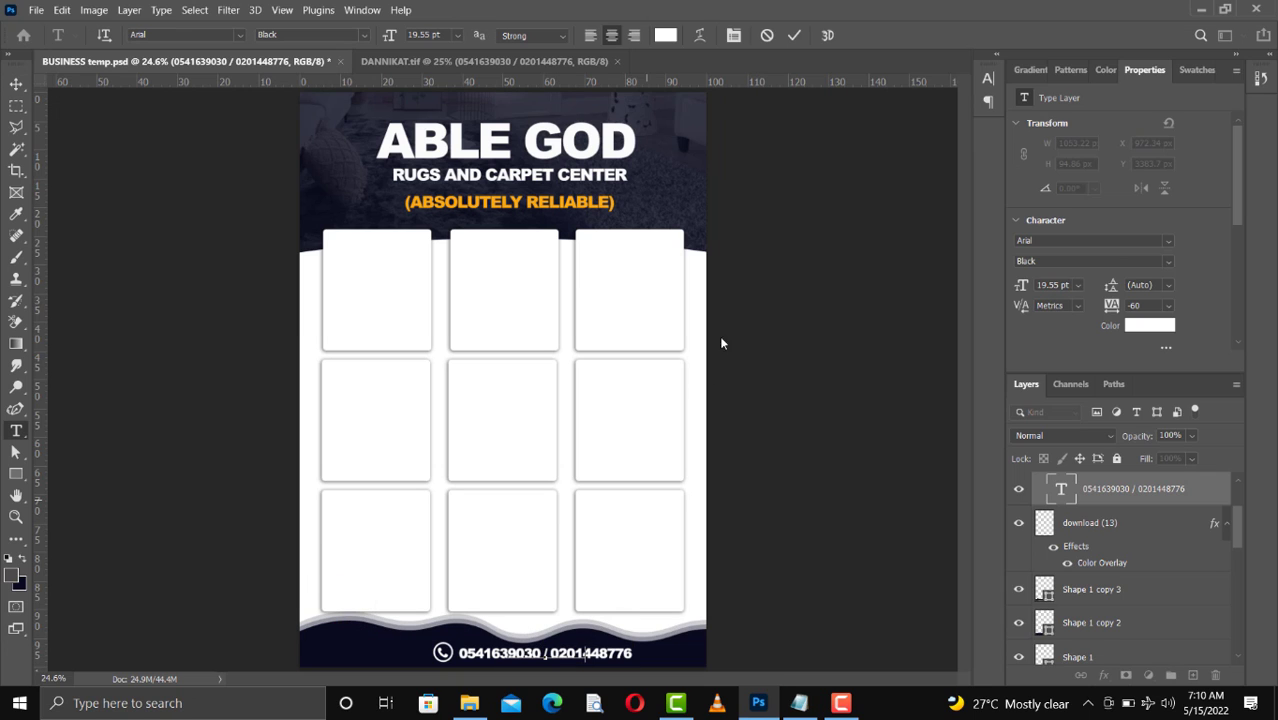
key("ctrl+a")
key("ctrl+v")
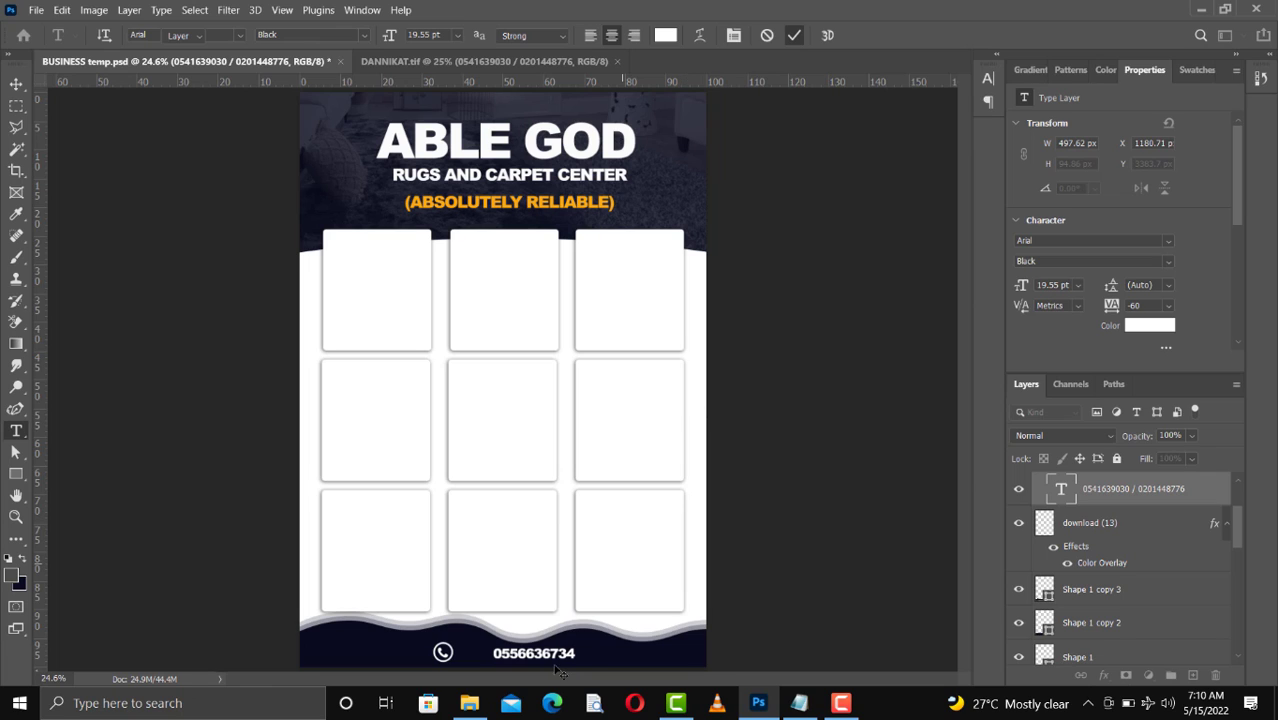
left_click_drag(548, 657, 518, 663)
key("ctrl+Return")
key("v")
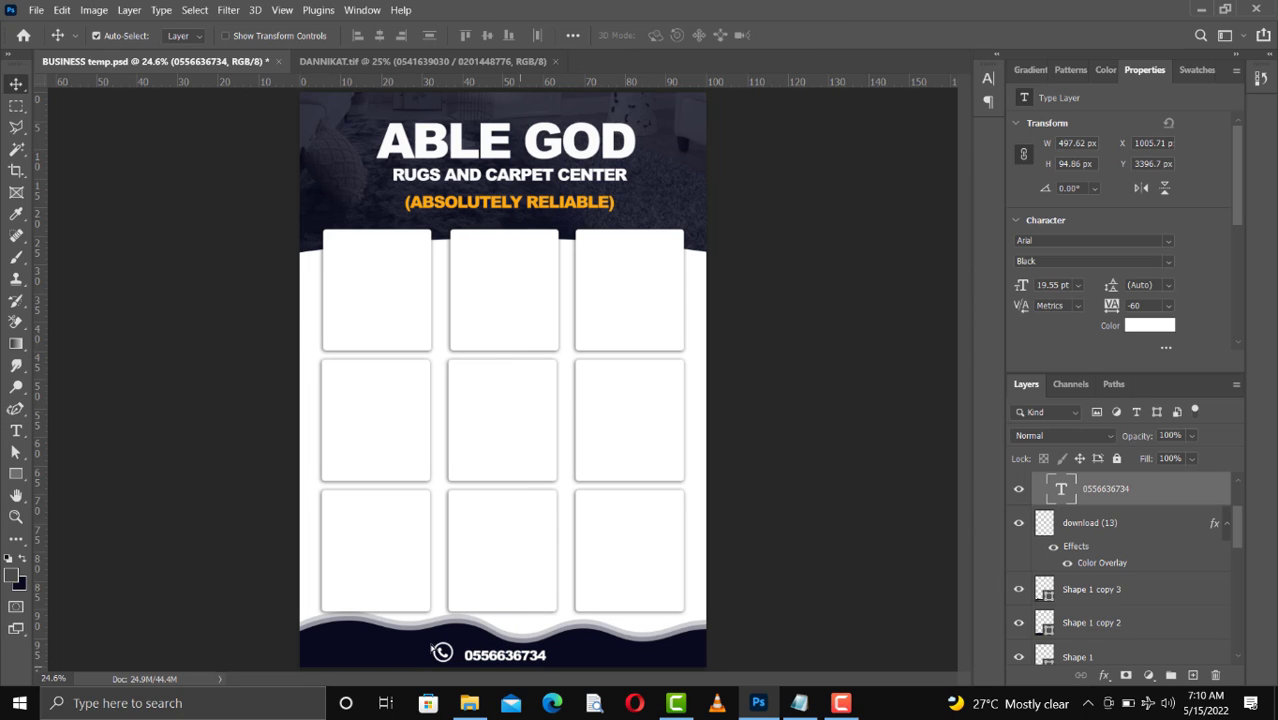
Nudge the phone icon so it sits right beside the new phone number
left_click_drag(443, 652, 451, 652)
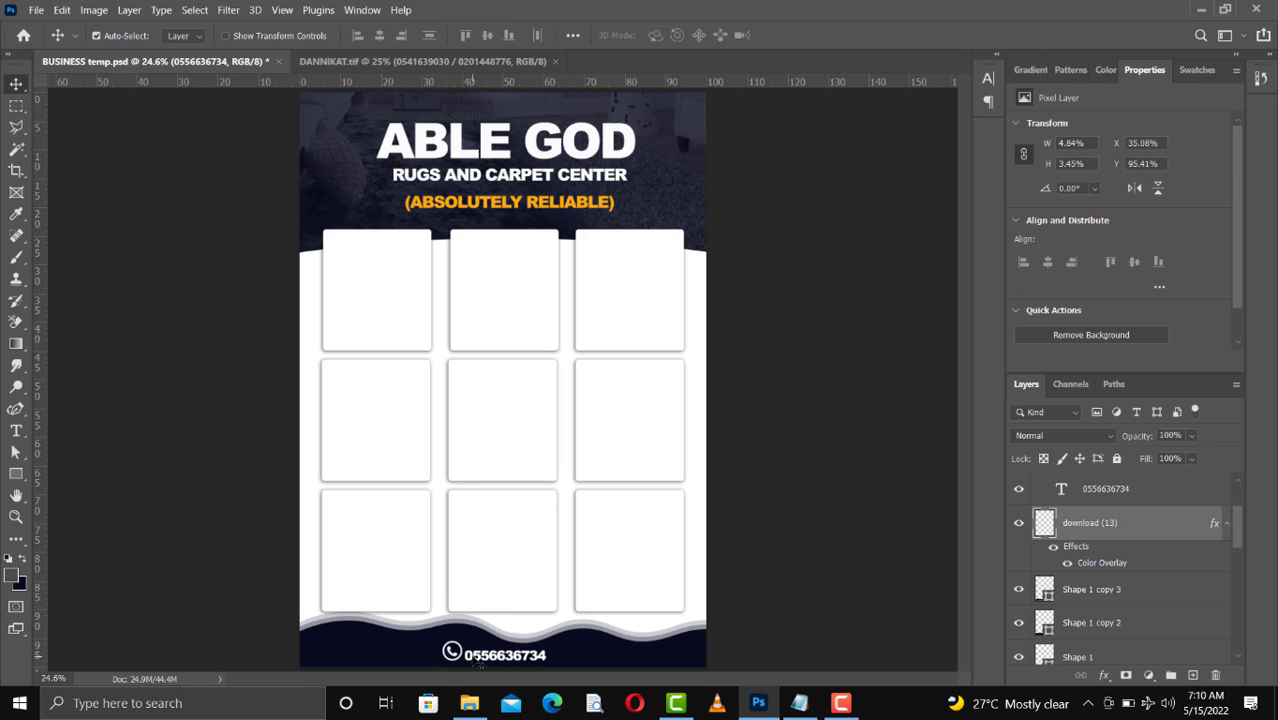
left_click_drag(457, 660, 459, 662)
key("Up")
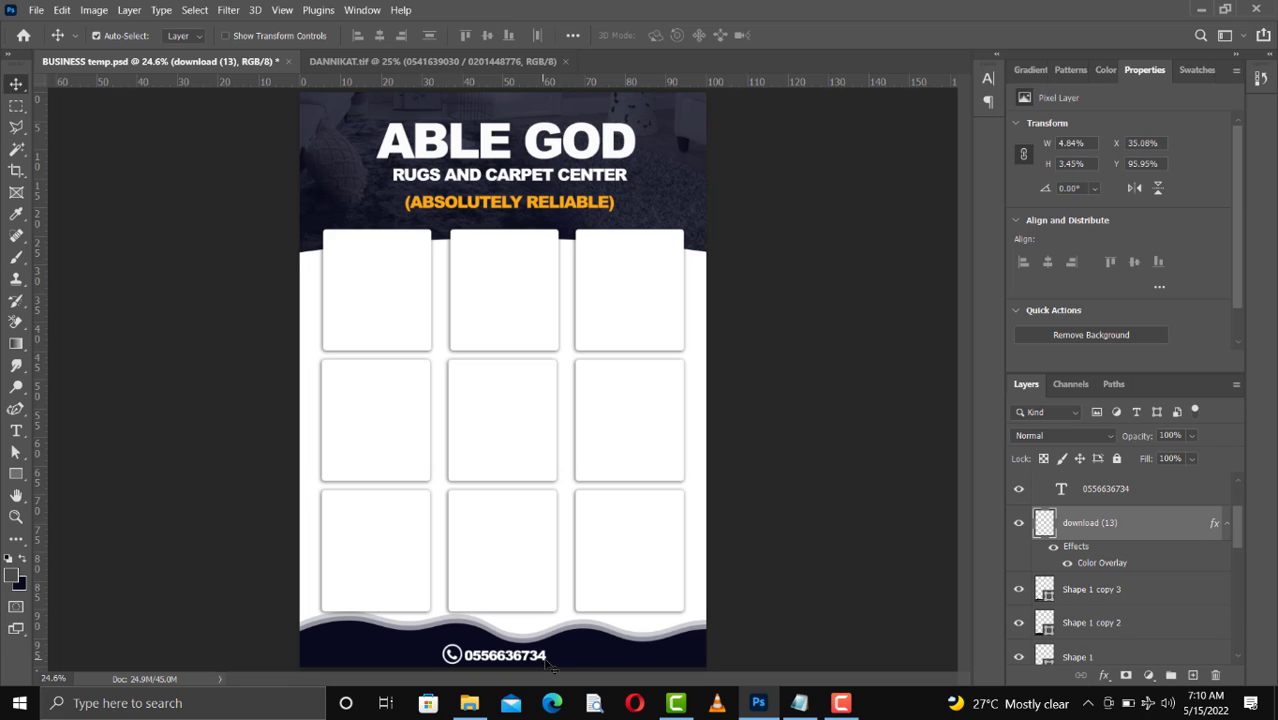
left_click(546, 664)
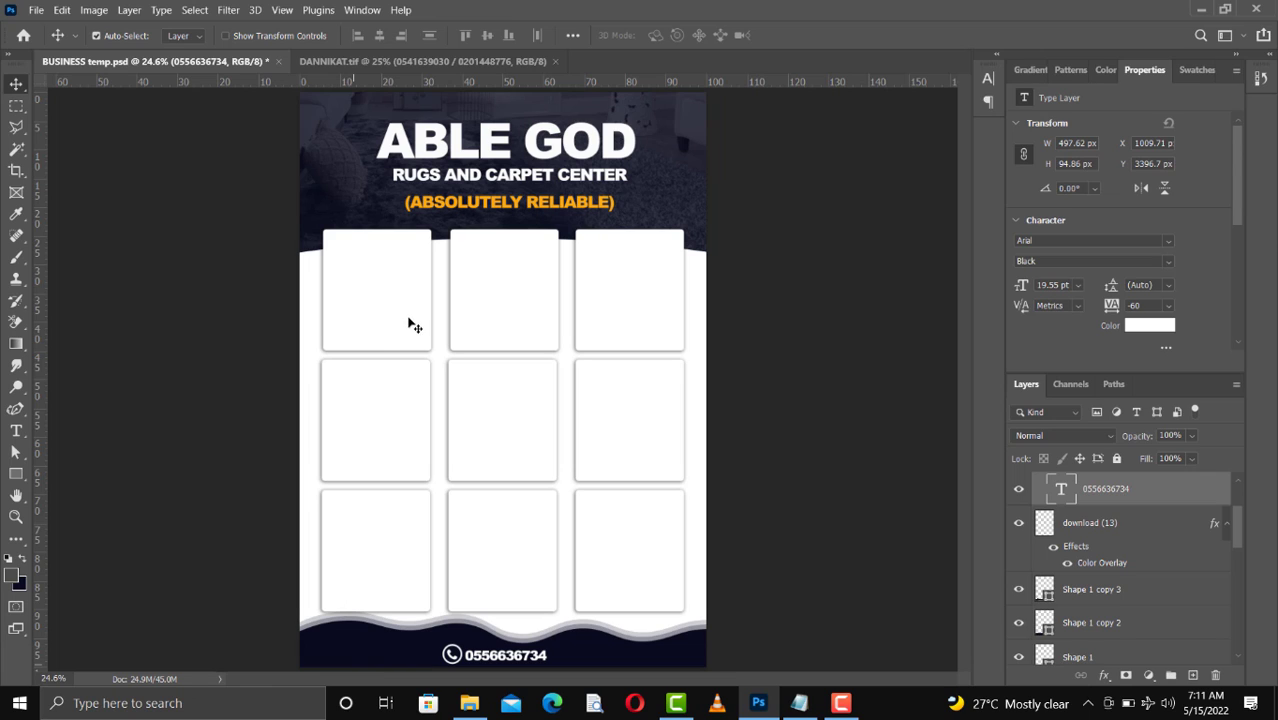
Place photo IMG-20220515-WA0012 over the first top-row frame, scale it down to cover the frame, and clip it to that rectangle
left_click(523, 300)
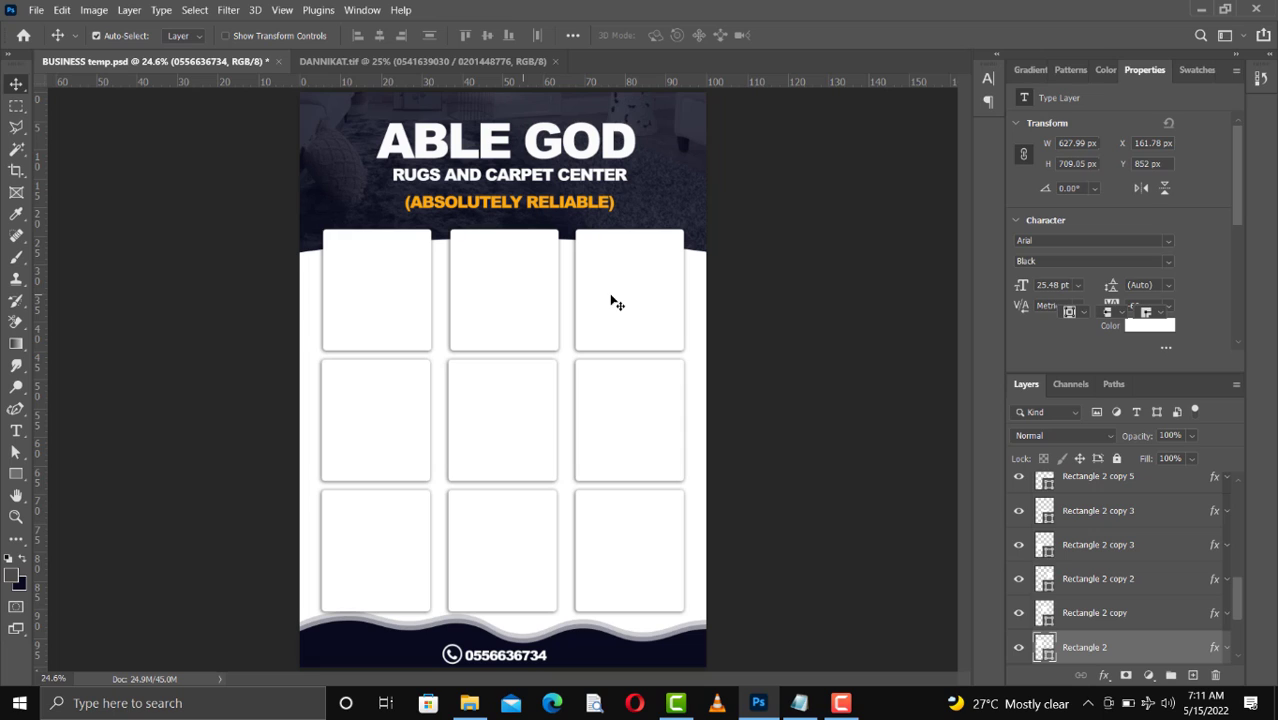
left_click(617, 303)
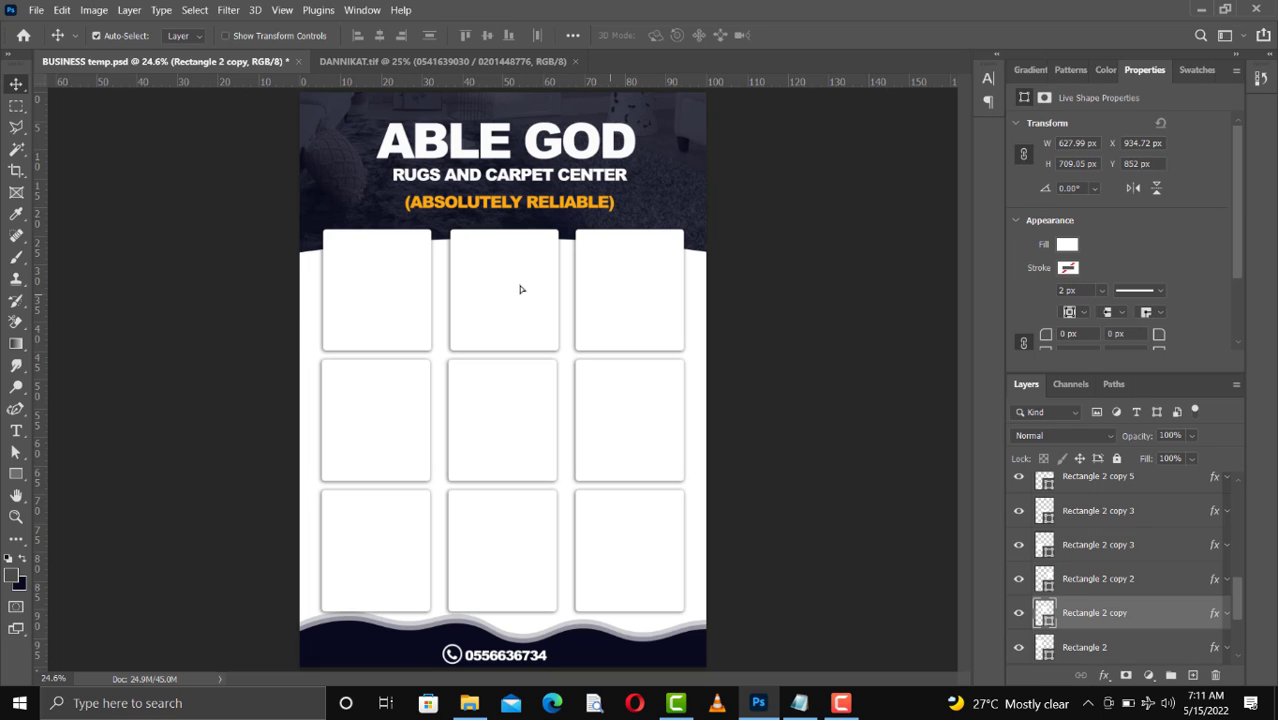
left_click(392, 306)
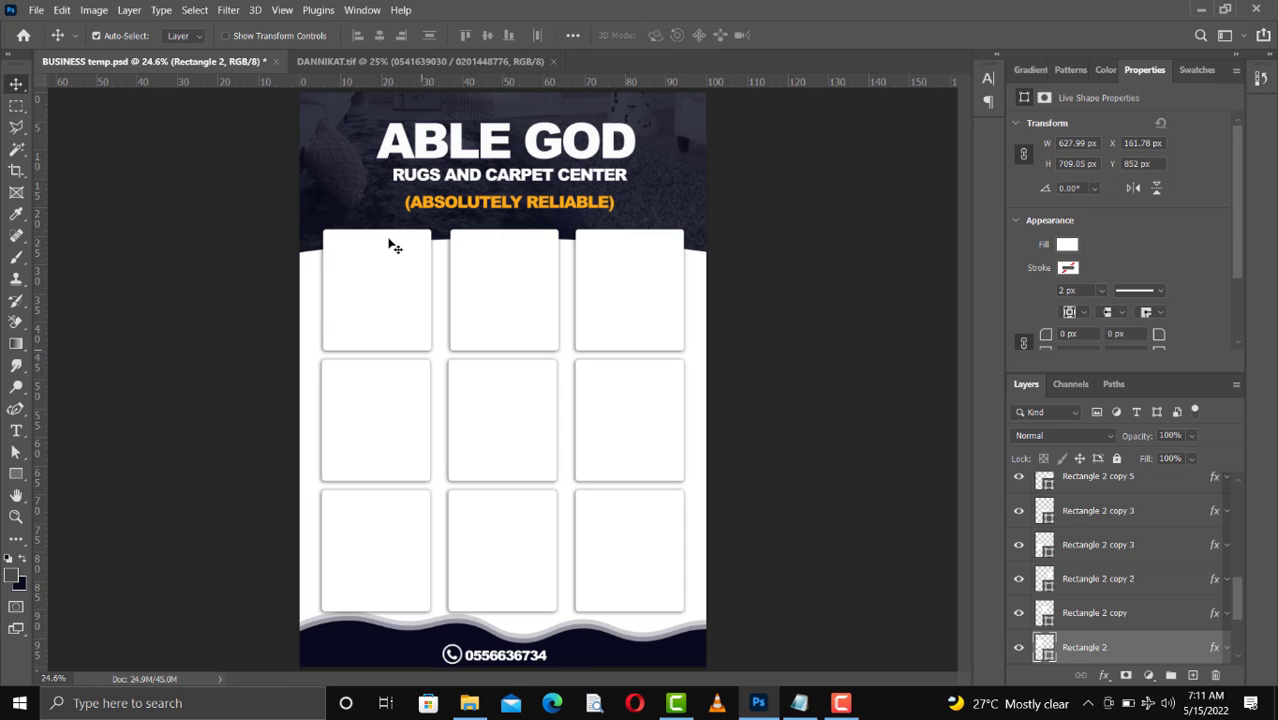
left_click(466, 708)
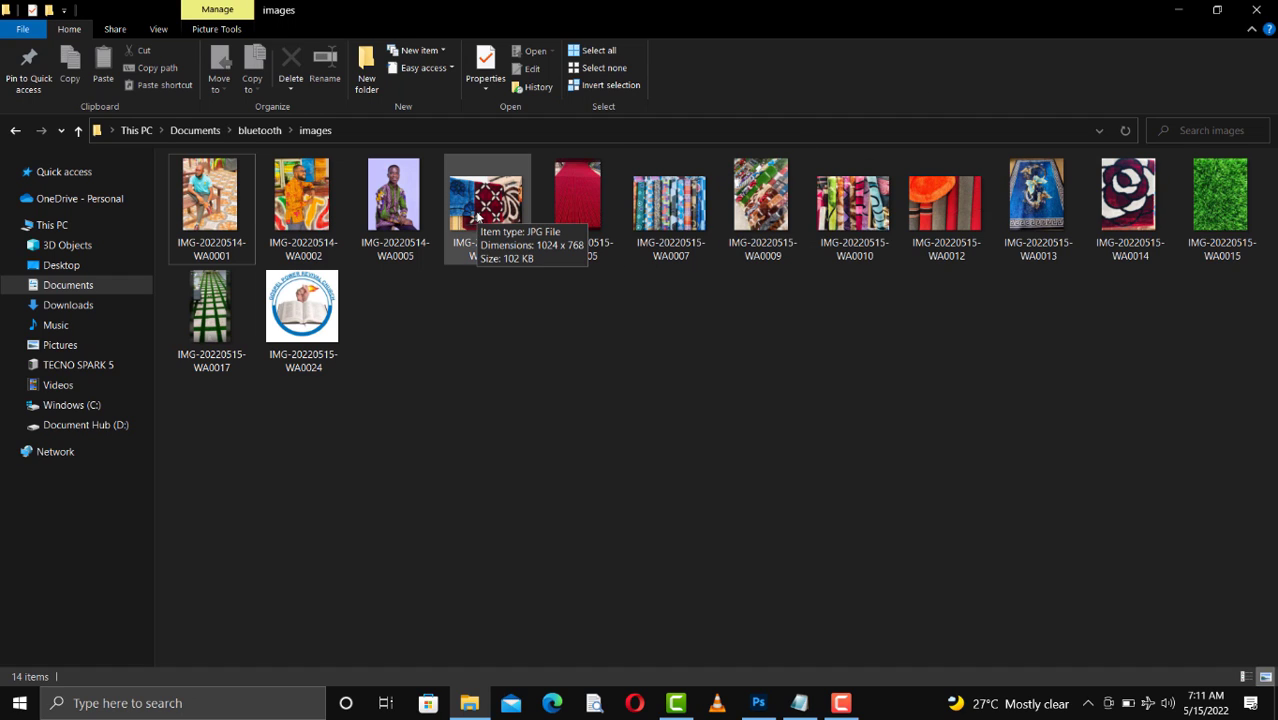
left_click(942, 214)
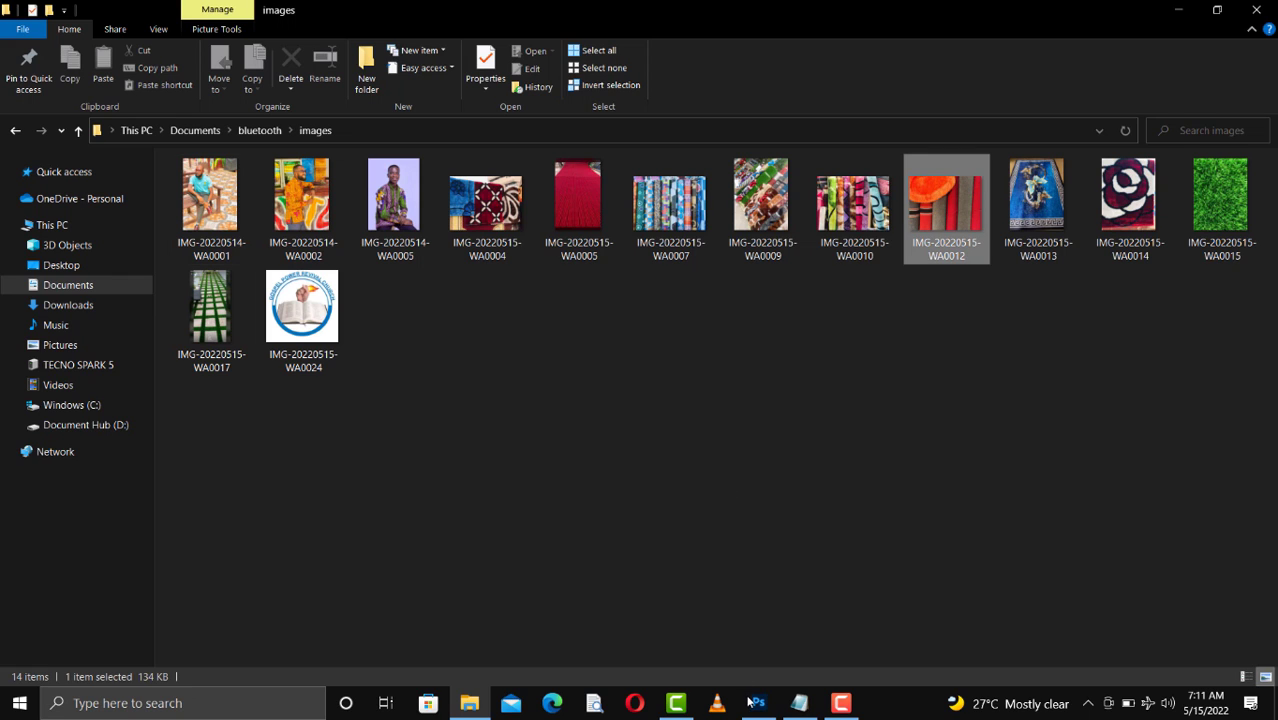
left_click_drag(748, 697, 389, 316)
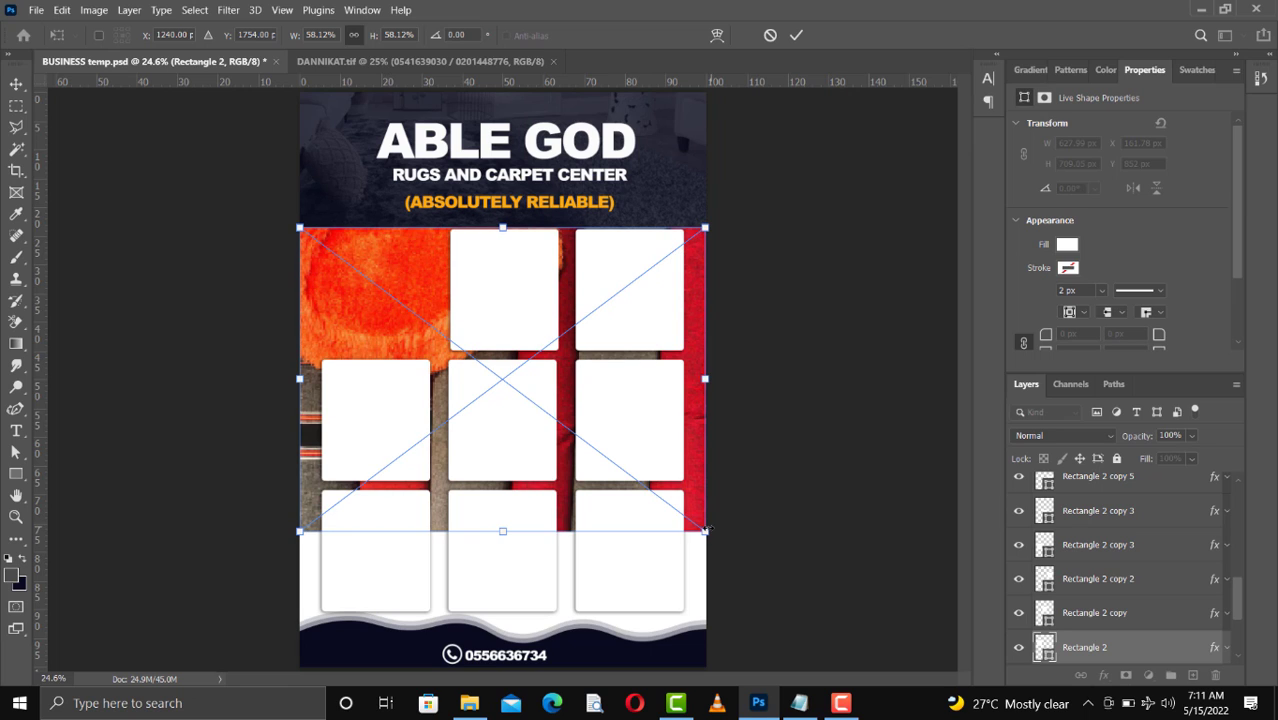
left_click_drag(706, 530, 369, 297)
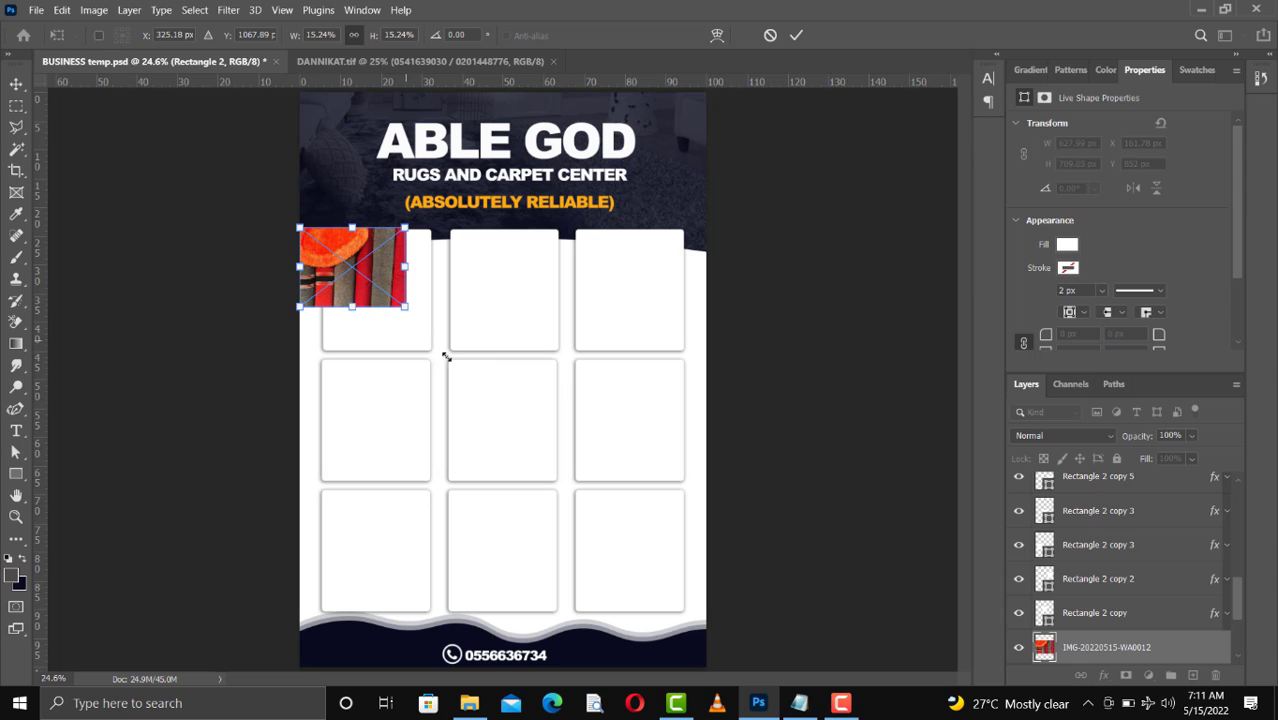
left_click_drag(446, 357, 461, 366)
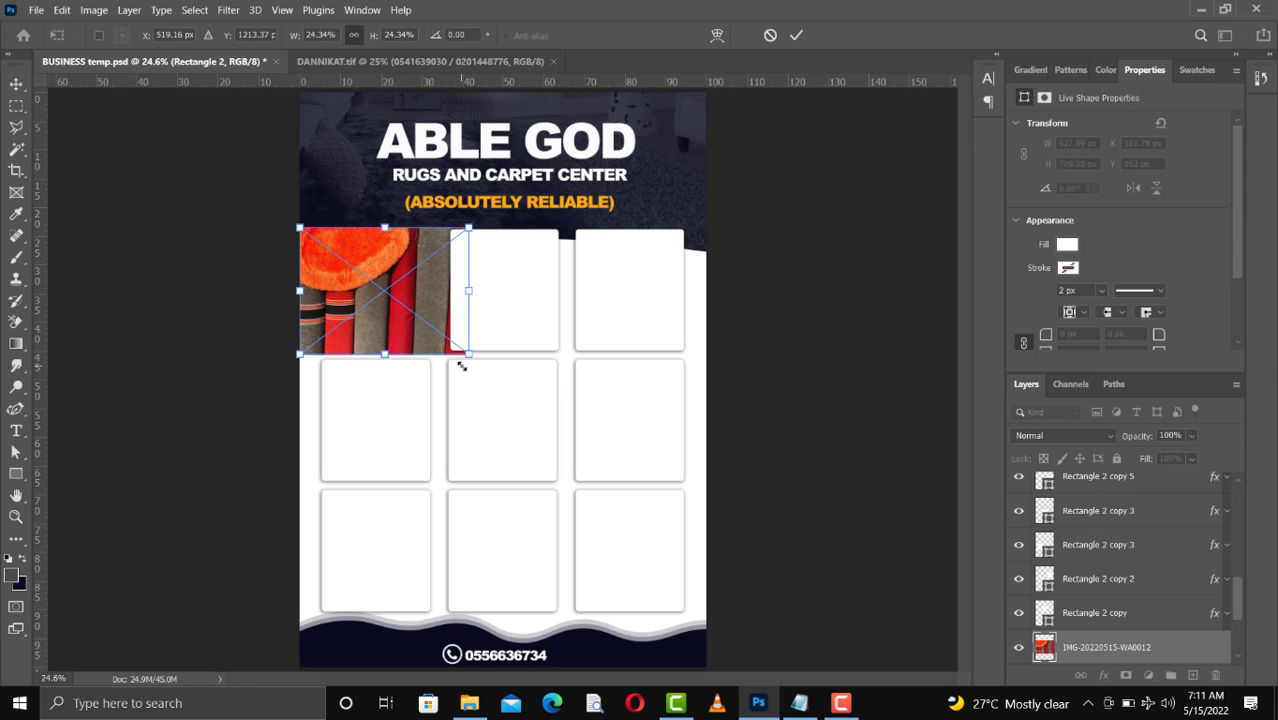
key("Return")
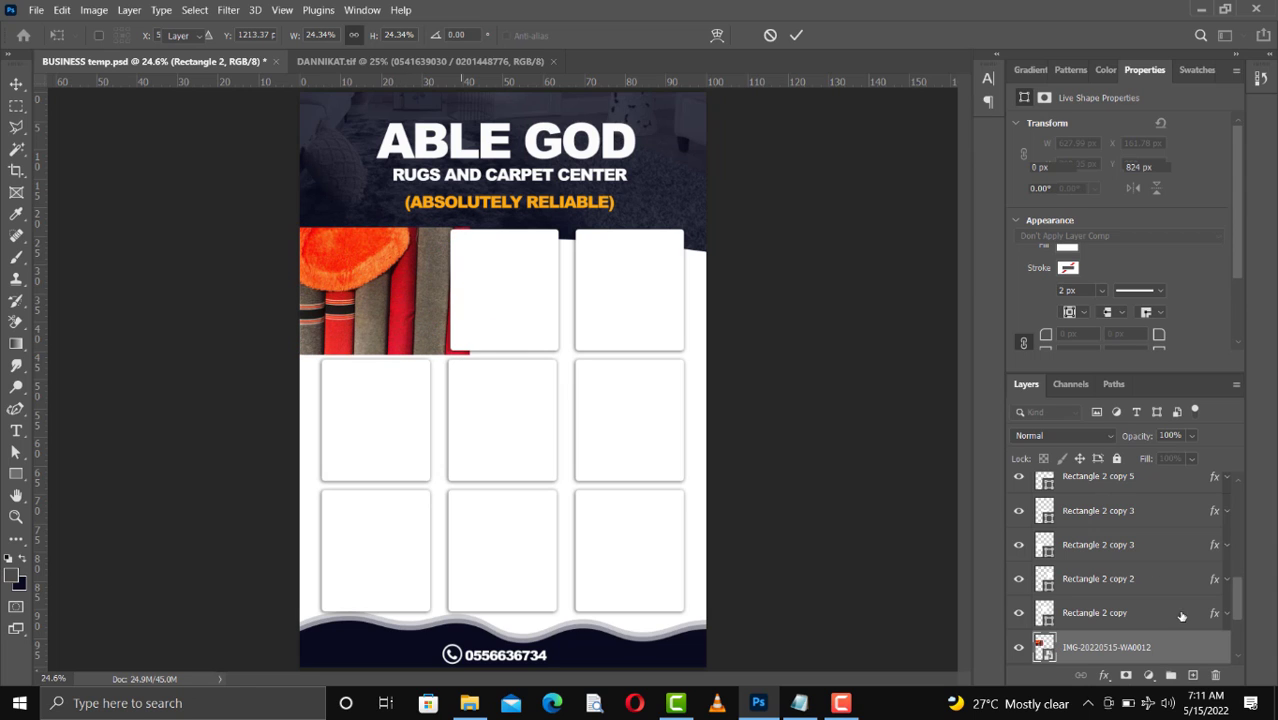
right_click(1140, 647)
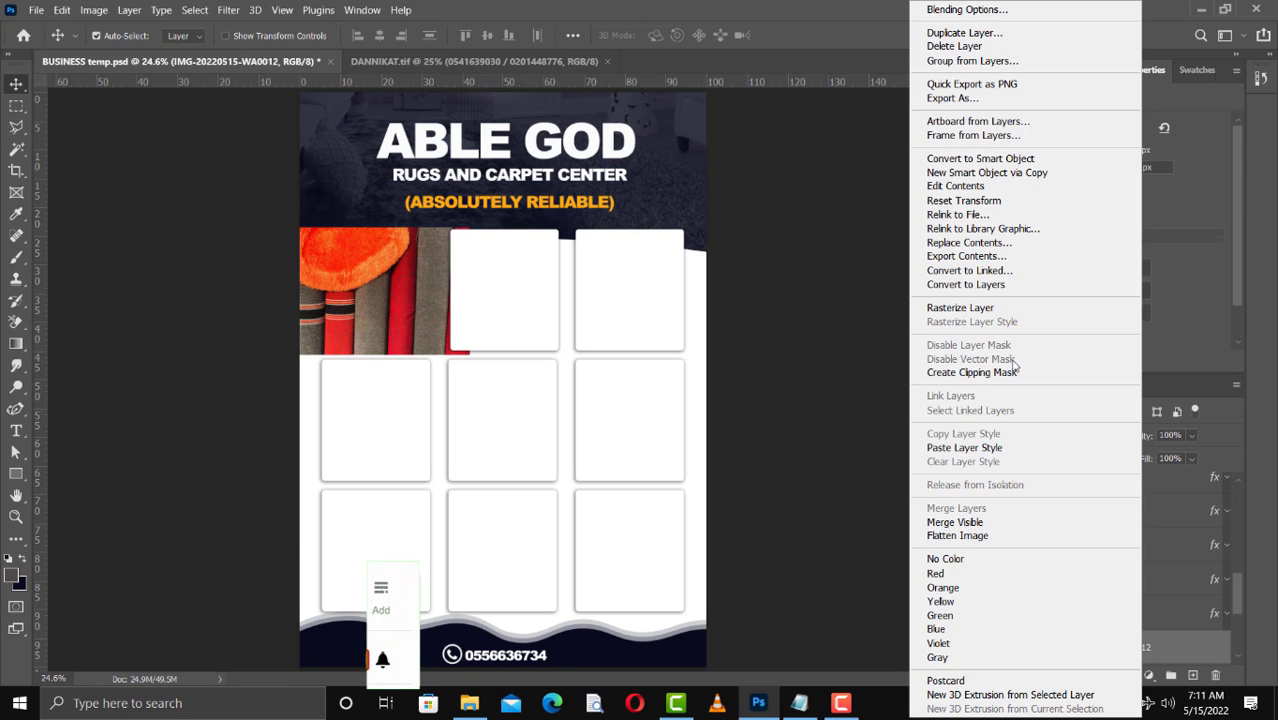
left_click(1000, 372)
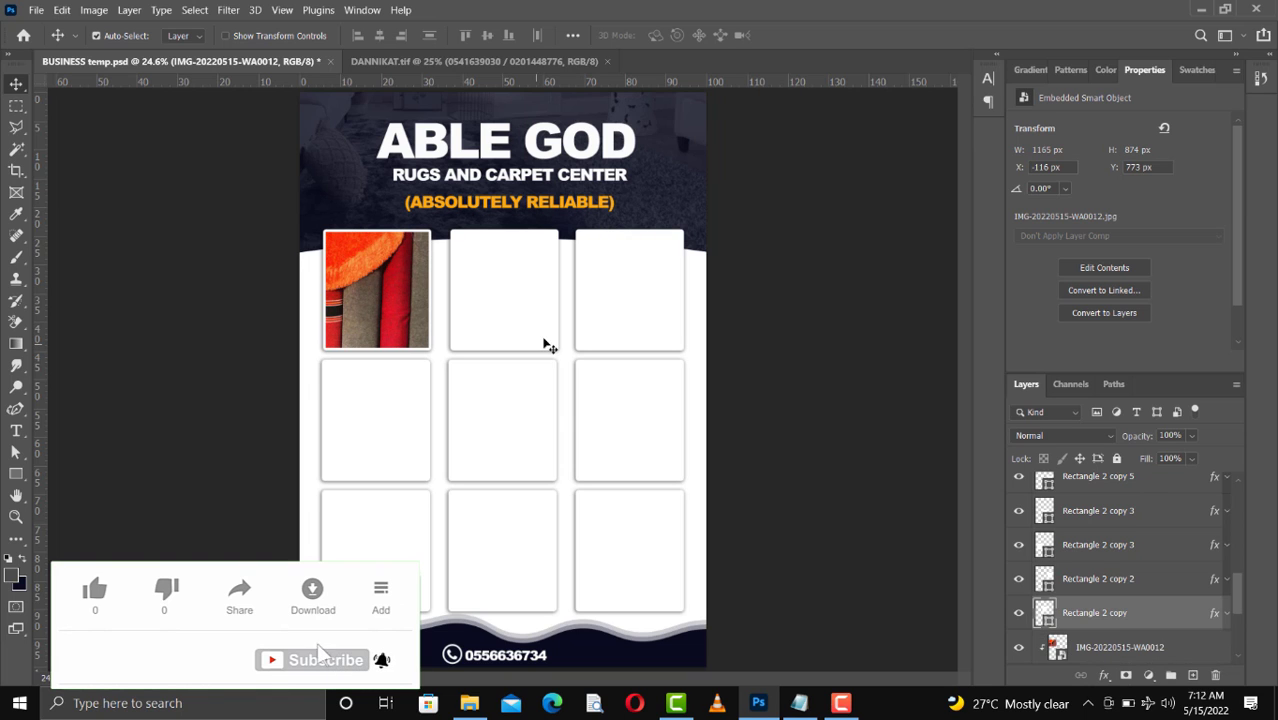
Place photo IMG-20220515-WA0007 over the second top-row frame, resize and position it, and clip it to that rectangle
left_click(799, 703)
left_click_drag(670, 200, 521, 320)
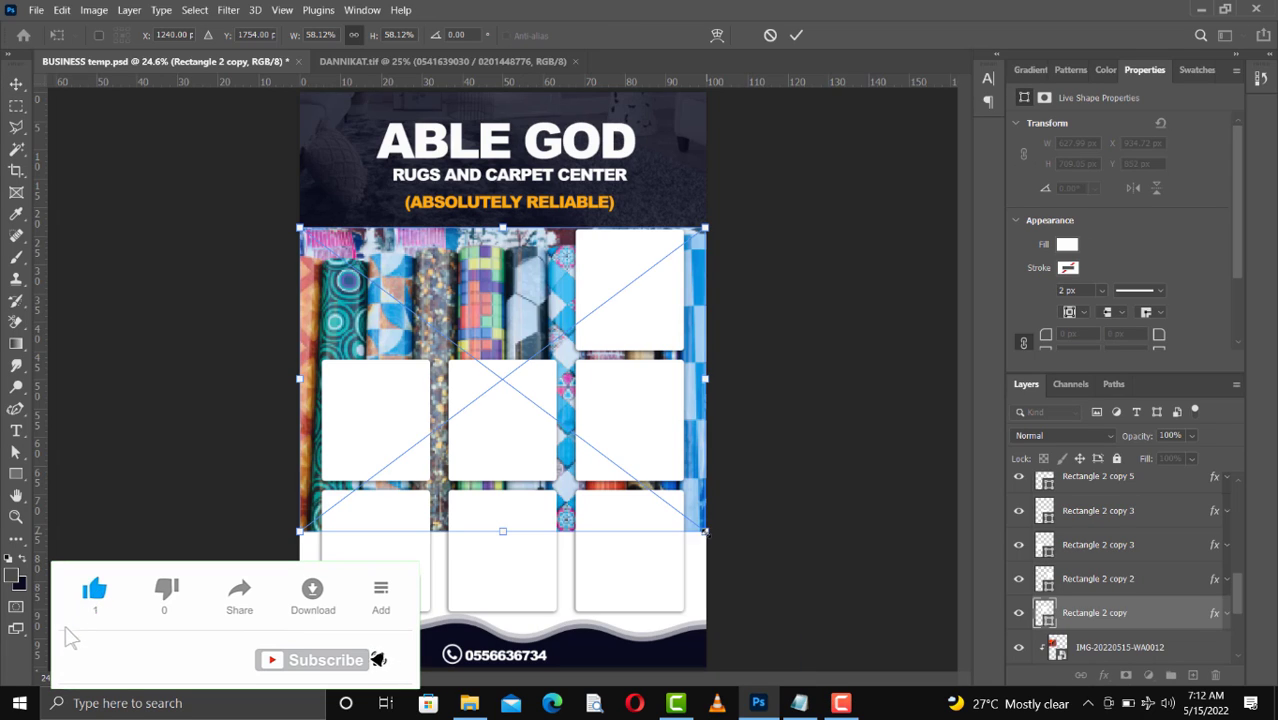
left_click_drag(346, 279, 494, 280)
left_click_drag(505, 311, 509, 360)
key("Return")
key("ctrl+alt+g")
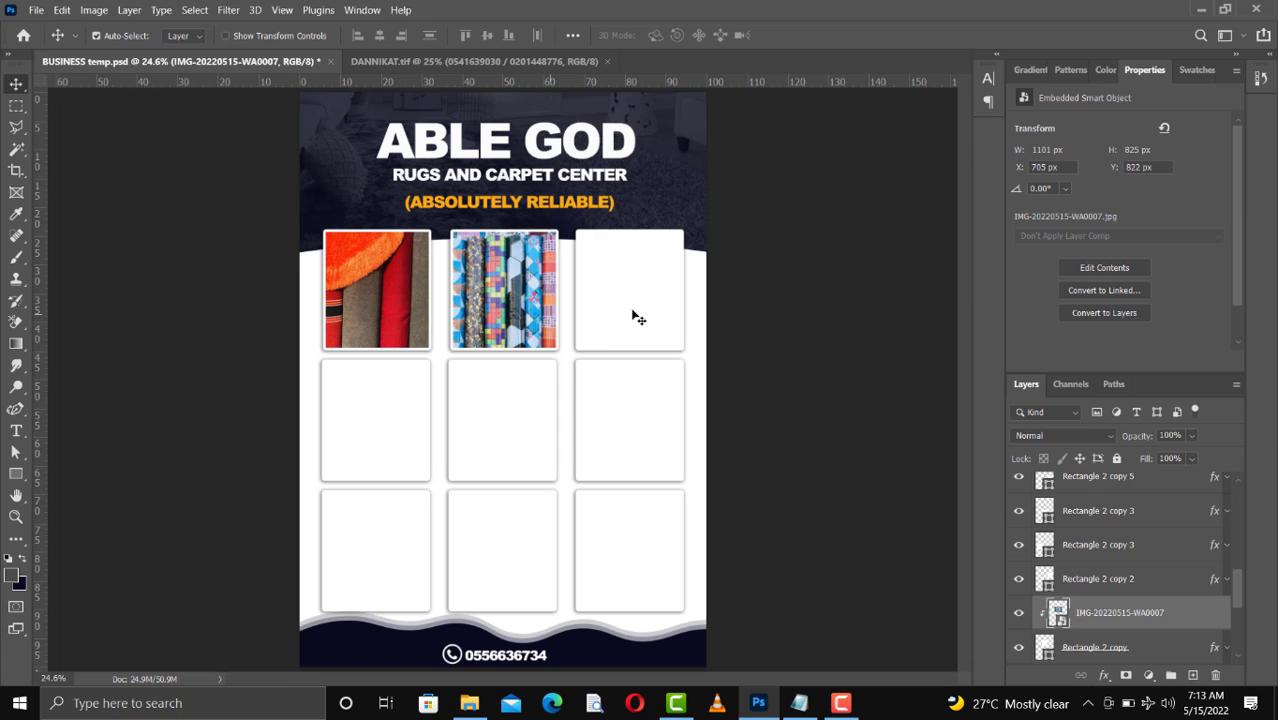
Place photo IMG-20220515-WA0004 over the third top-row frame, resize and position it, and clip it to that rectangle
left_click(634, 314)
left_click(469, 703)
left_click_drag(486, 200, 651, 324)
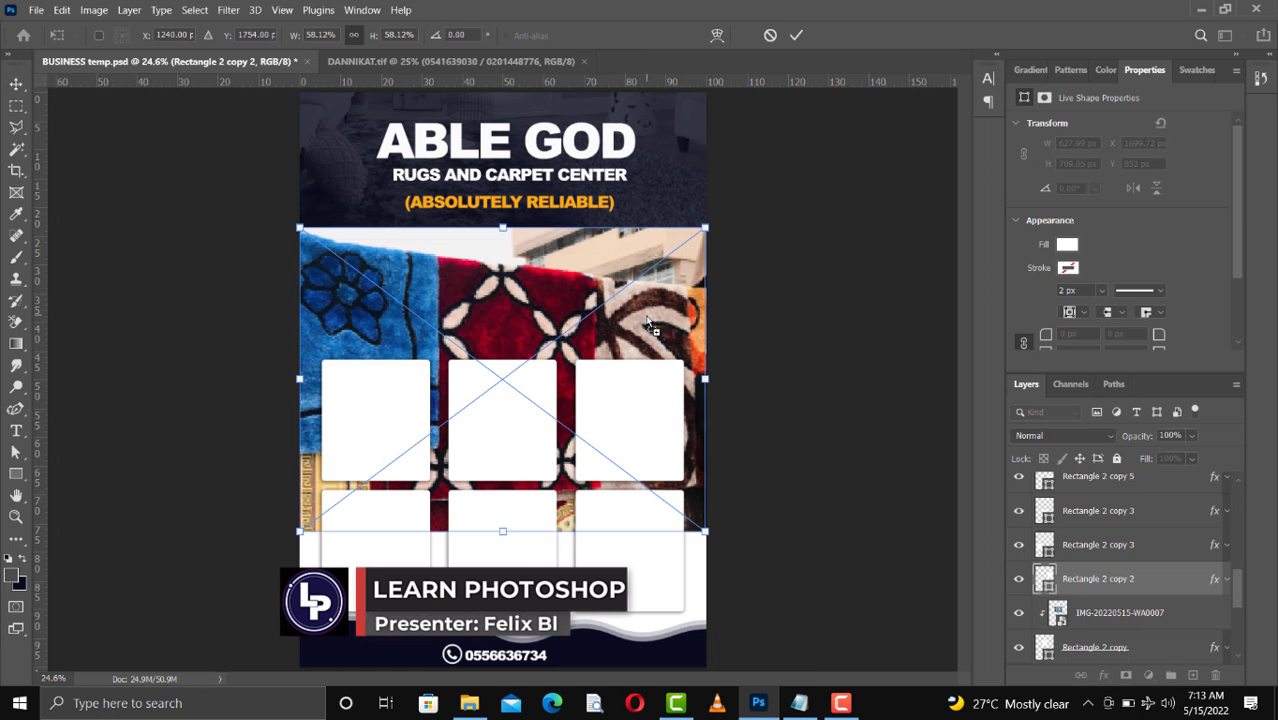
left_click_drag(503, 531, 518, 350)
left_click_drag(498, 309, 653, 311)
key("Return")
key("ctrl+alt+g")
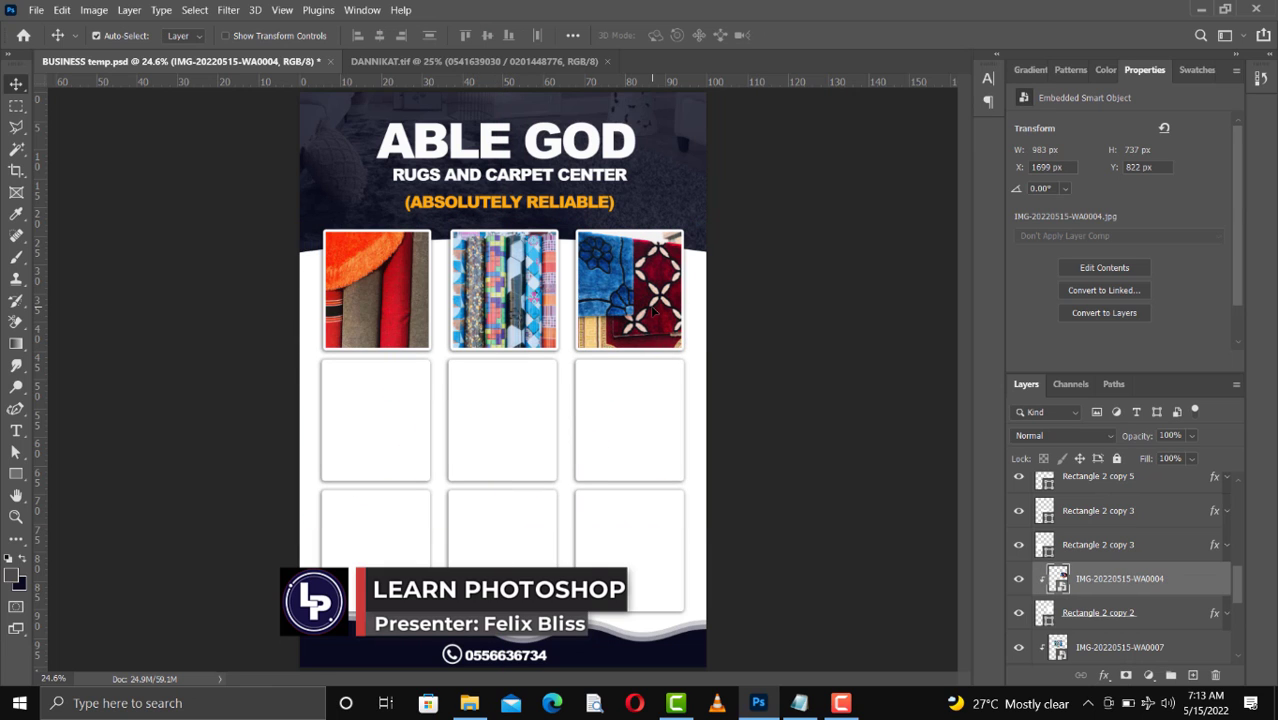
Select the first middle-row frame and drag a red carpet photo into the document over it
left_click(391, 449)
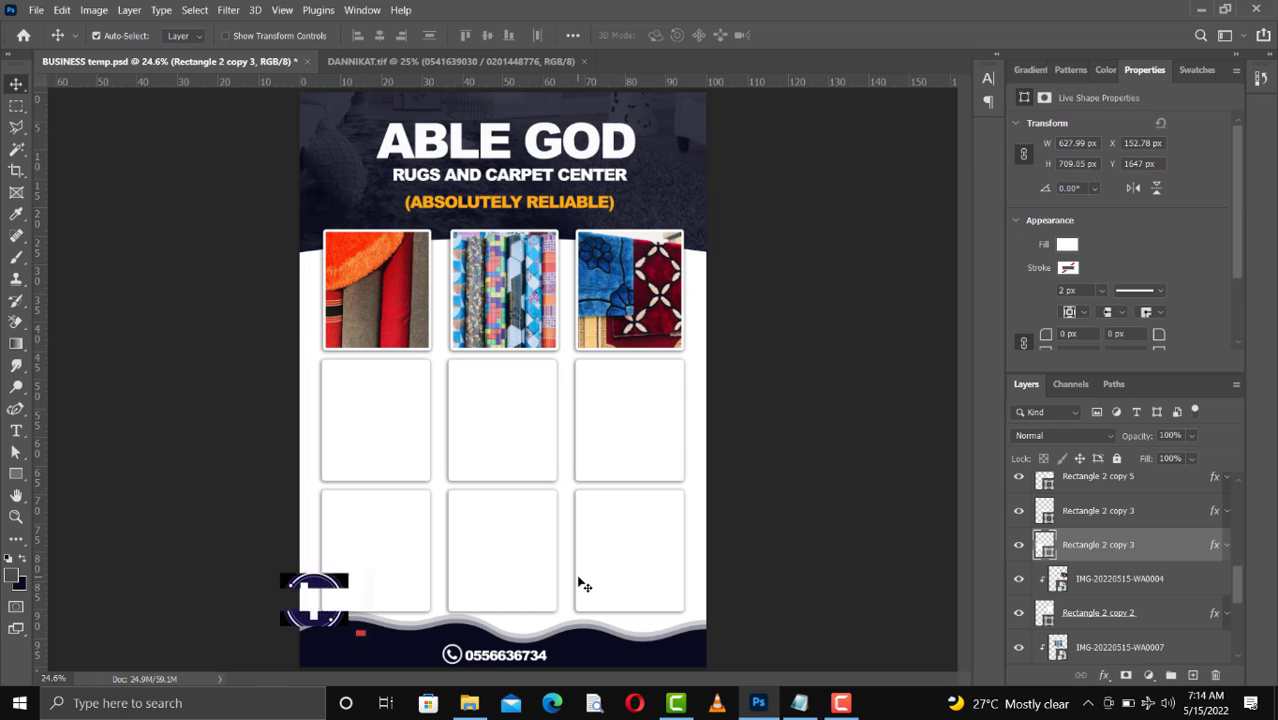
left_click(469, 703)
left_click_drag(576, 196, 420, 447)
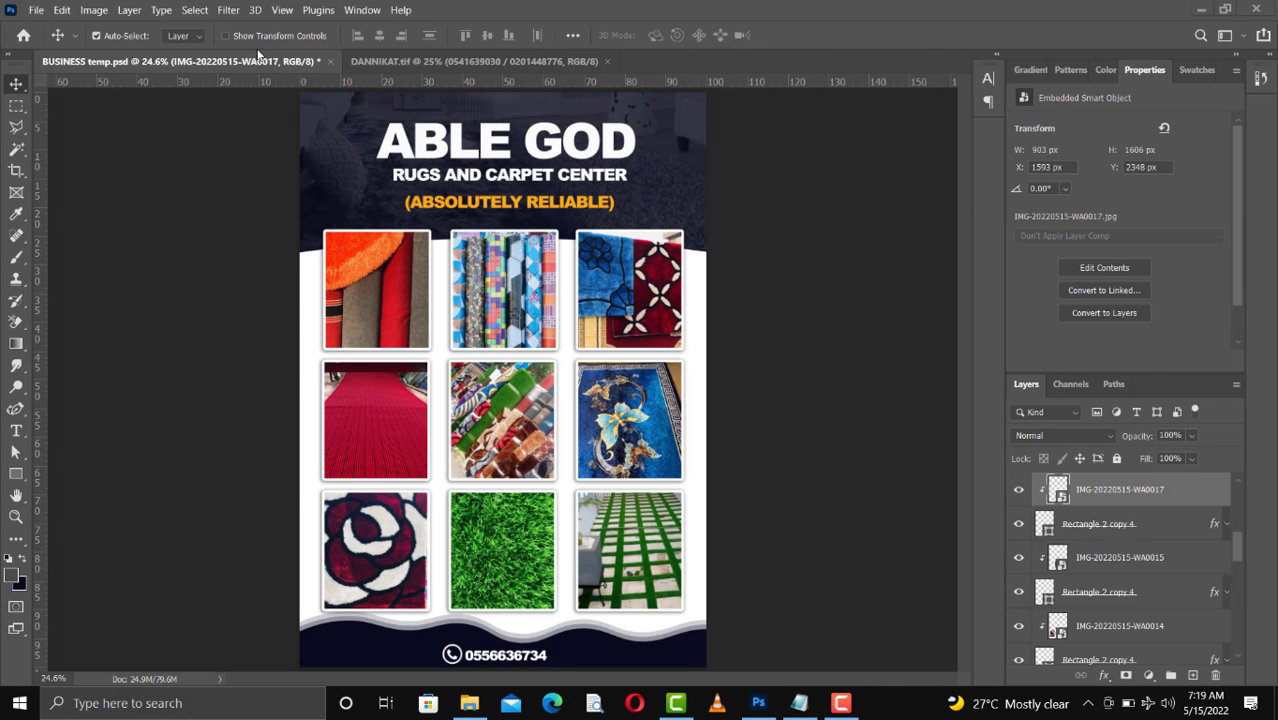